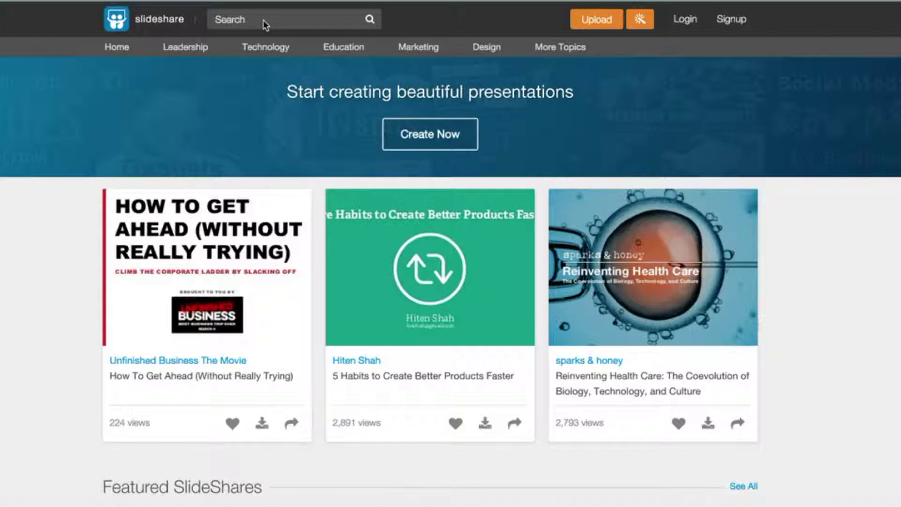
Search SlideShare for "content marketing" and switch the results from content to users
{"action": "left_click", "coordinate": [232, 21]}
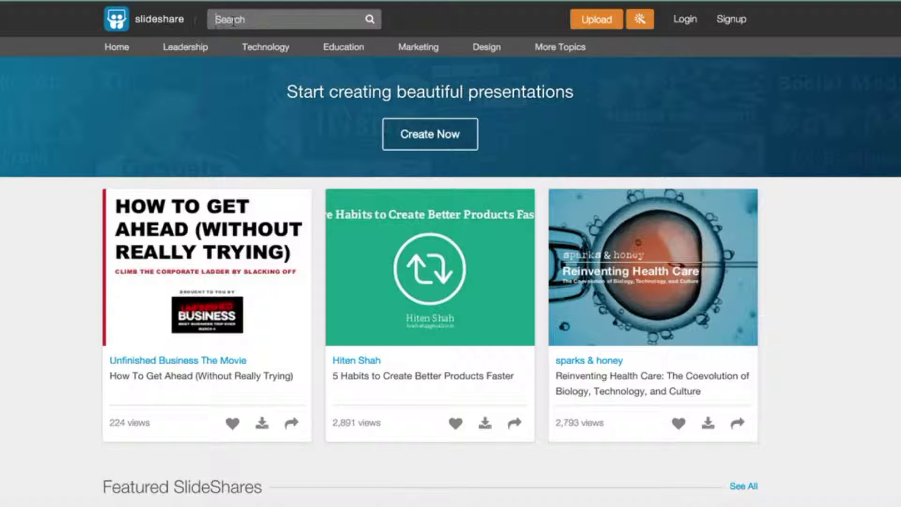
{"action": "type", "text": "conte"}
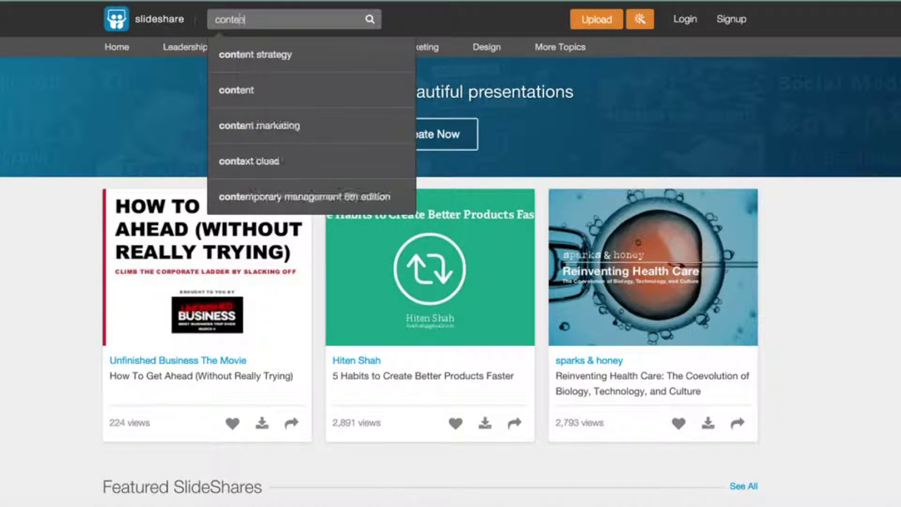
{"action": "type", "text": "nt"}
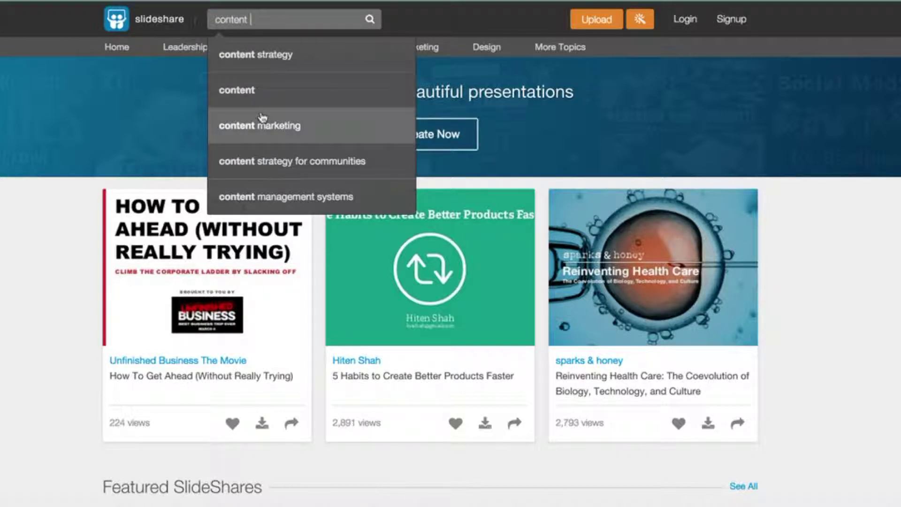
{"action": "key", "text": "Return"}
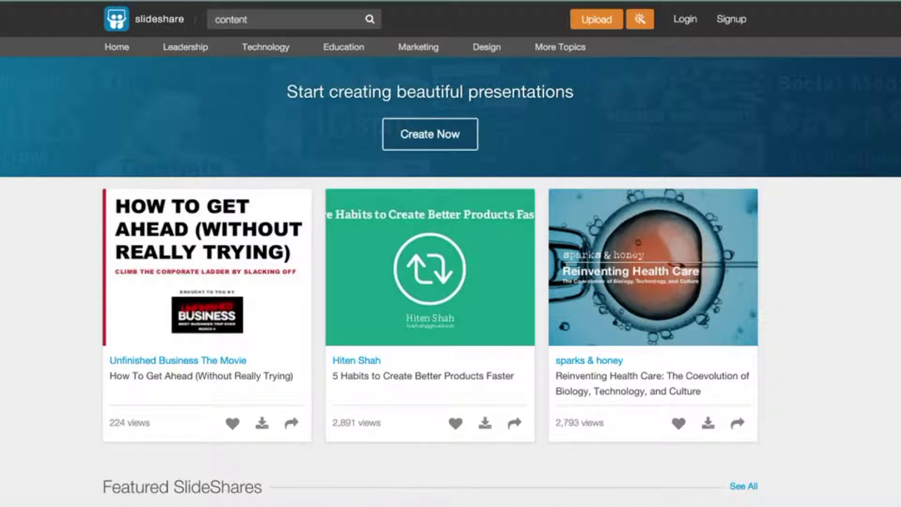
{"action": "left_click", "coordinate": [275, 22]}
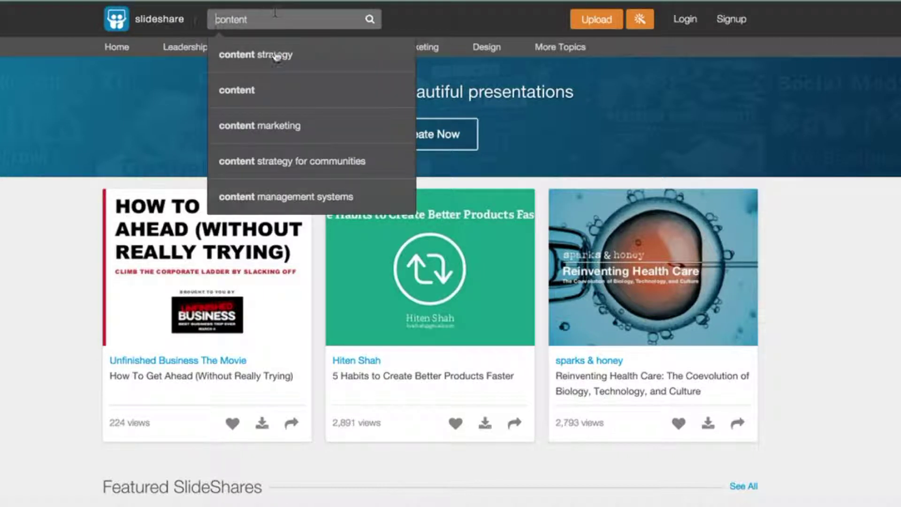
{"action": "left_click", "coordinate": [266, 126]}
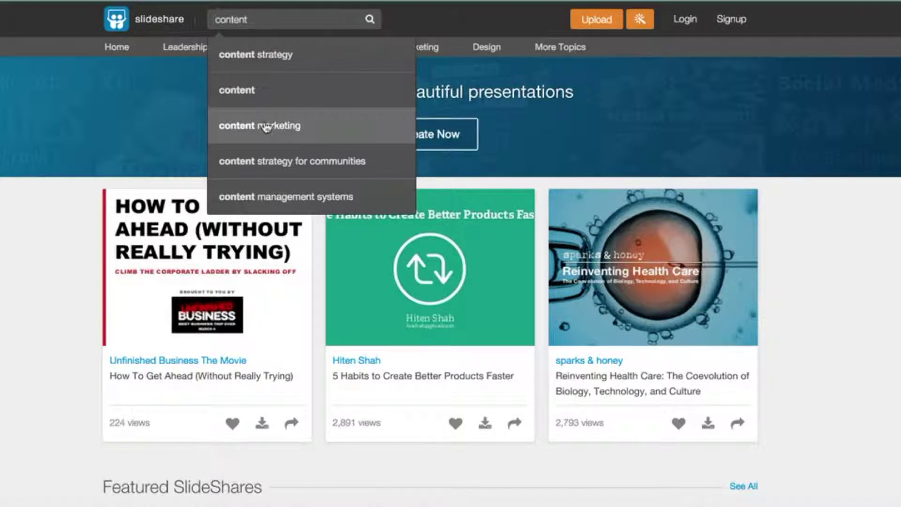
{"action": "left_click", "coordinate": [370, 26]}
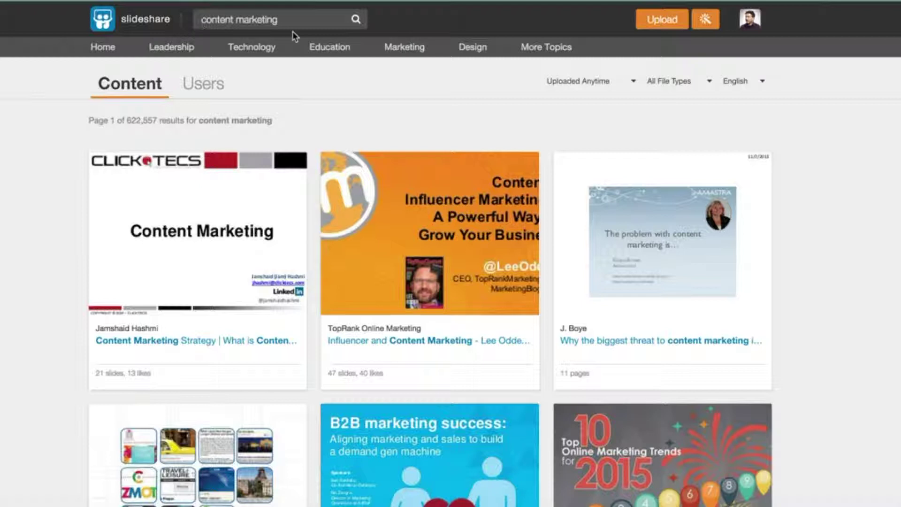
{"action": "left_click", "coordinate": [210, 92]}
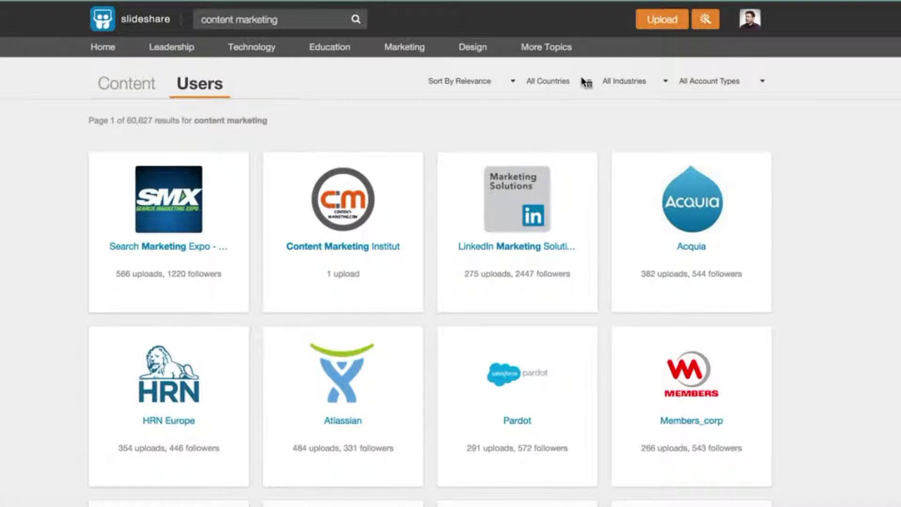
Upload the contentplan.co Pablo PDF from the computer
{"action": "left_click", "coordinate": [656, 29]}
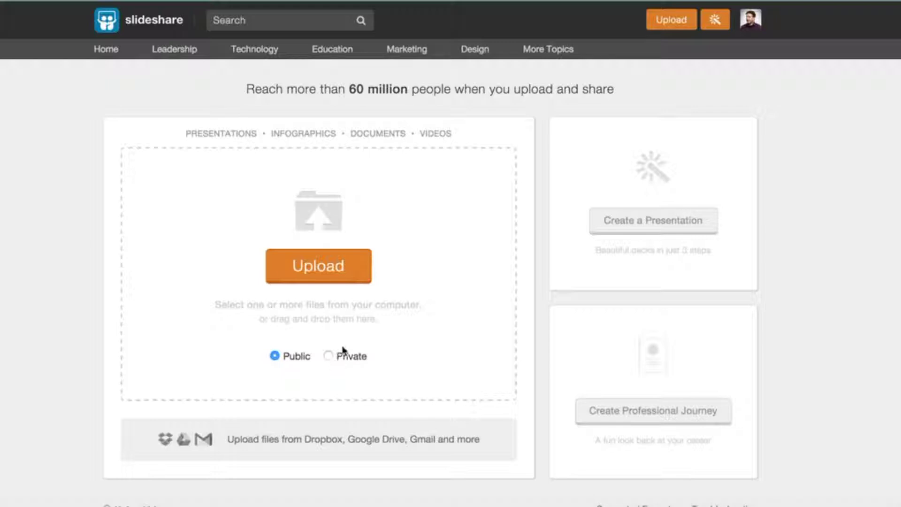
{"action": "left_click", "coordinate": [328, 272]}
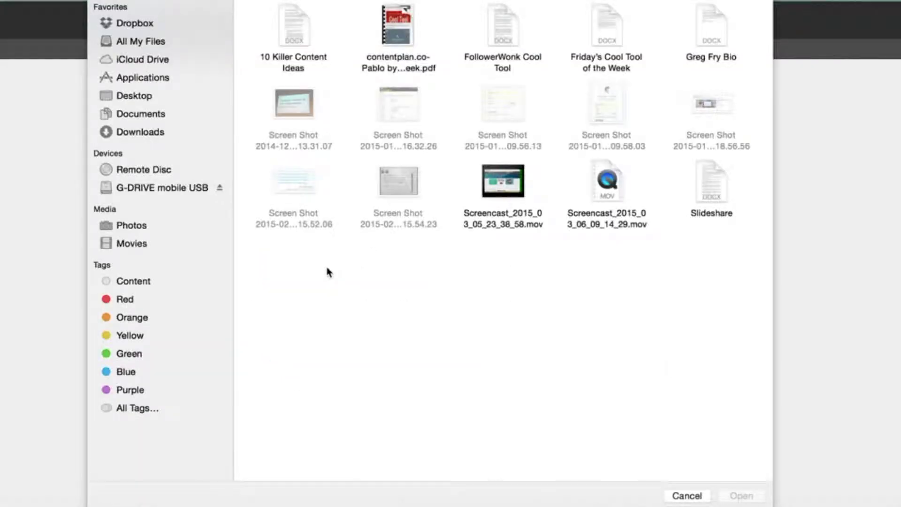
{"action": "mouse_move", "coordinate": [404, 10]}
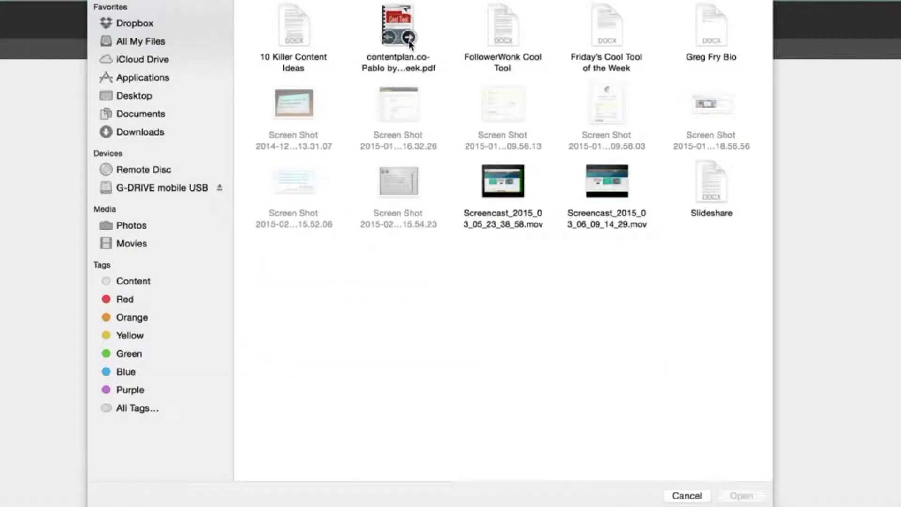
{"action": "left_click", "coordinate": [404, 12]}
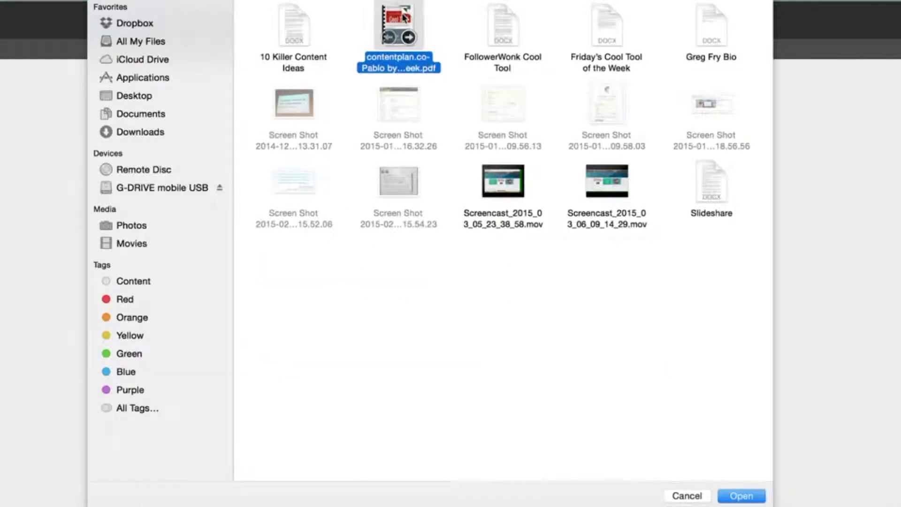
{"action": "left_click", "coordinate": [753, 496]}
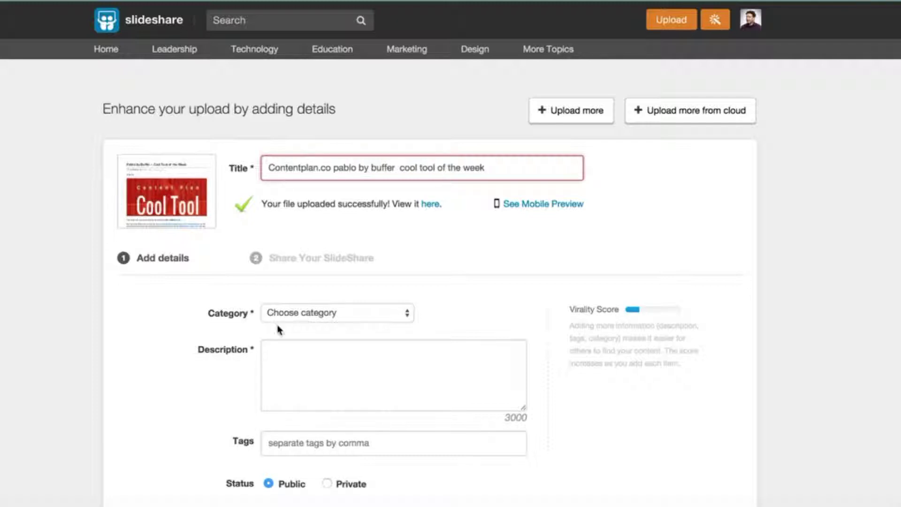
Set the upload's category to Social Media
{"action": "left_click", "coordinate": [408, 318]}
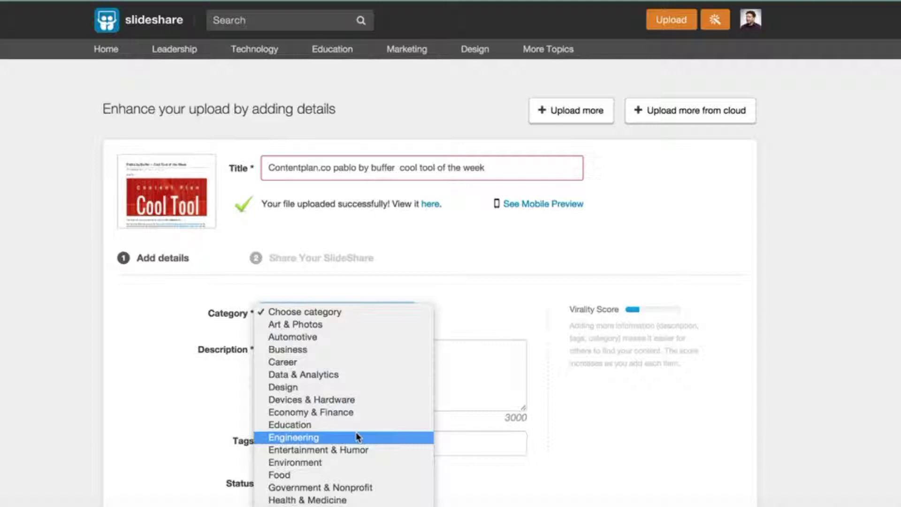
{"action": "scroll", "coordinate": [358, 437], "scroll_direction": "down", "scroll_amount": 5}
{"action": "scroll", "coordinate": [355, 434], "scroll_direction": "down", "scroll_amount": 5}
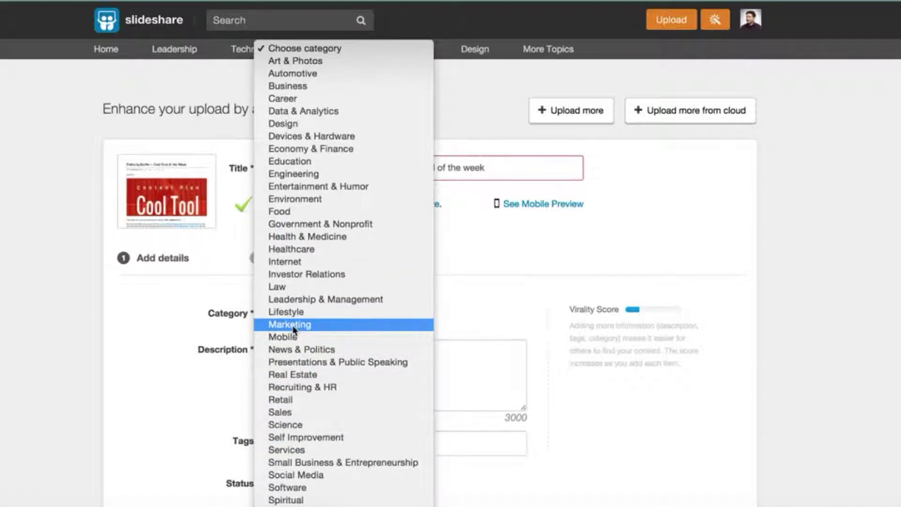
{"action": "scroll", "coordinate": [292, 326], "scroll_direction": "down", "scroll_amount": 1}
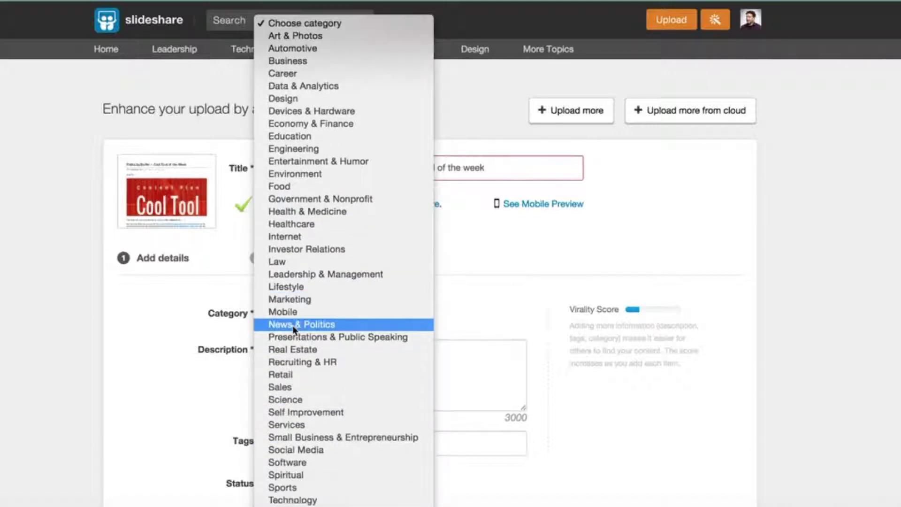
{"action": "left_click", "coordinate": [292, 449]}
Enter "ttttt" as the upload's description and add the suggested tag "social media"
{"action": "left_click", "coordinate": [296, 355]}
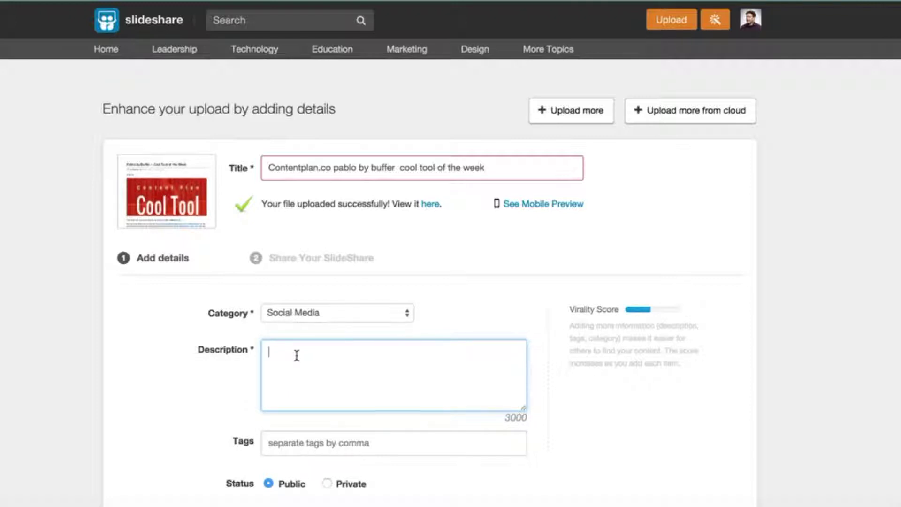
{"action": "left_click", "coordinate": [268, 448]}
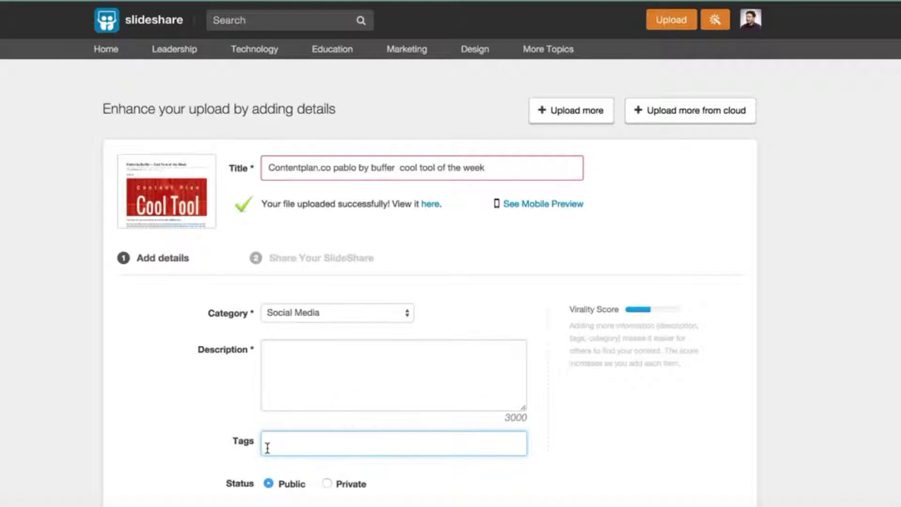
{"action": "left_click", "coordinate": [299, 378]}
{"action": "type", "text": "ttttt"}
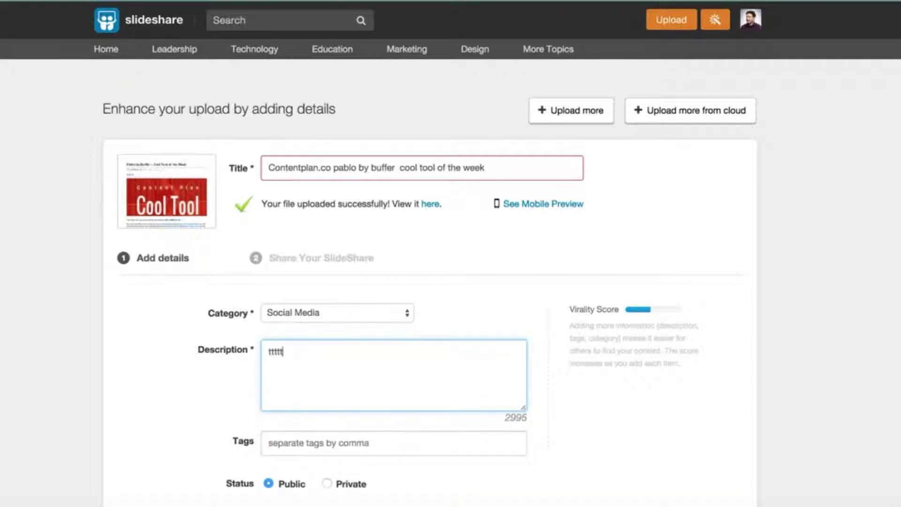
{"action": "left_click", "coordinate": [299, 442]}
{"action": "type", "text": "soci"}
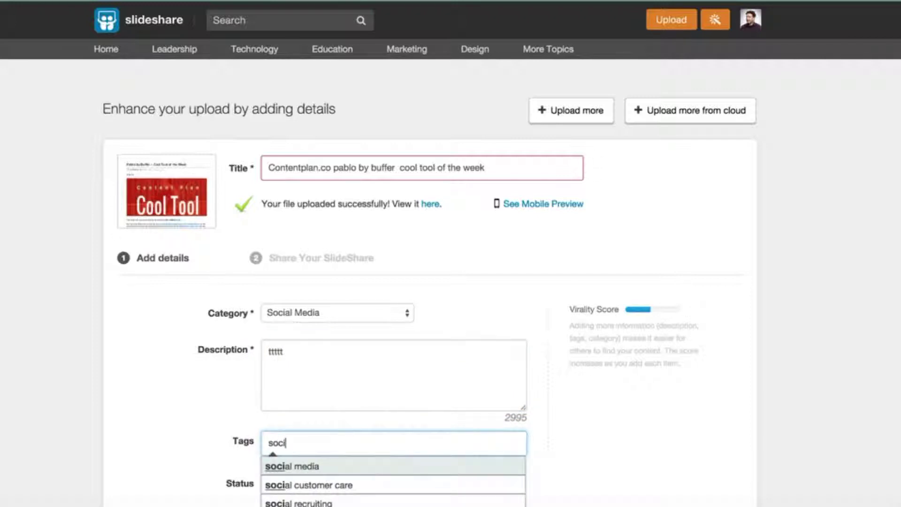
{"action": "left_click", "coordinate": [281, 467]}
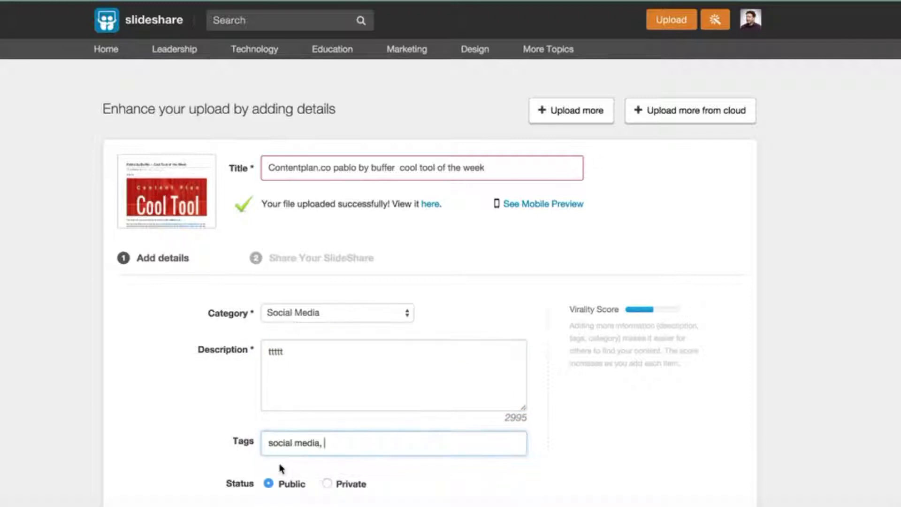
Set the upload's status to Private and save the details to continue to sharing
{"action": "scroll", "coordinate": [462, 437], "scroll_direction": "down", "scroll_amount": 3}
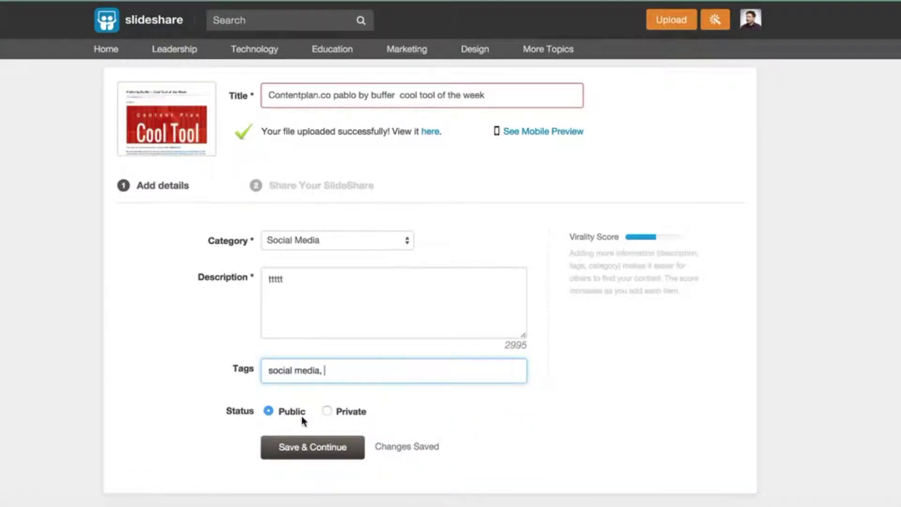
{"action": "left_click", "coordinate": [328, 413]}
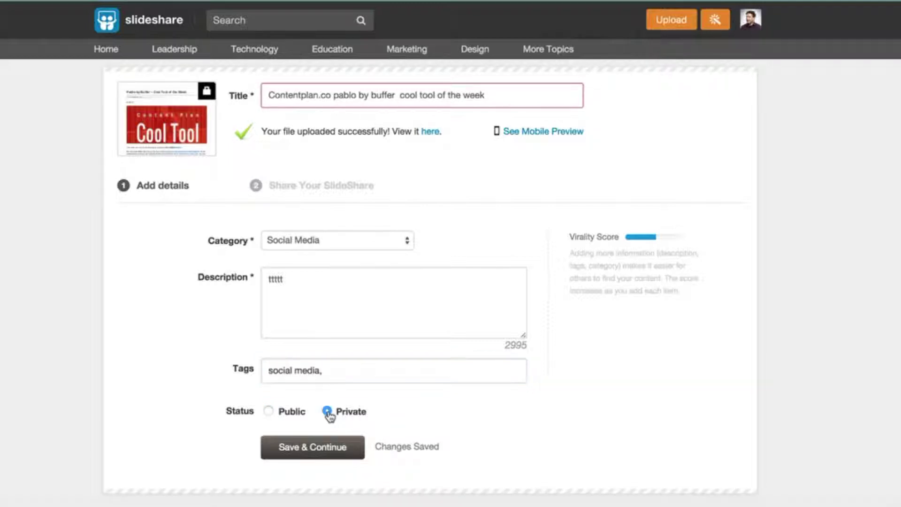
{"action": "left_click", "coordinate": [313, 450]}
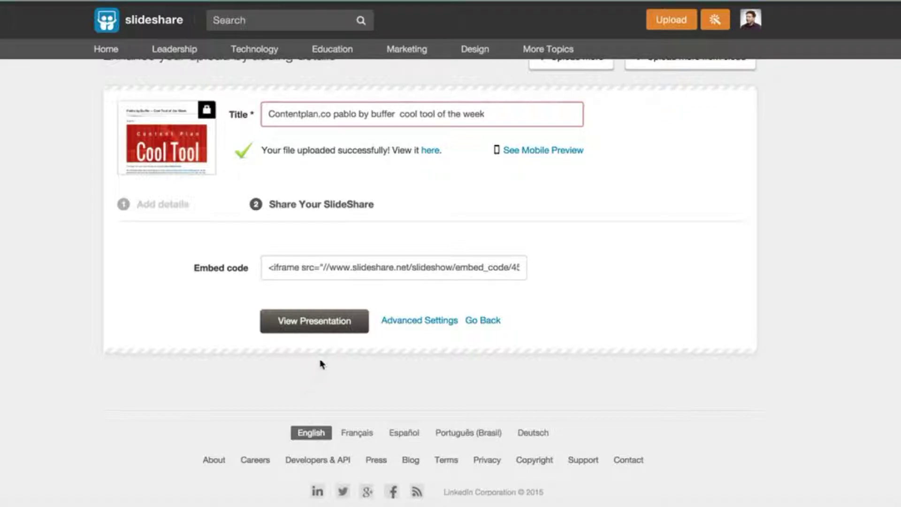
Open the uploaded presentation and look through its first pages and the title, sharing and comment areas below
{"action": "scroll", "coordinate": [354, 361], "scroll_direction": "up", "scroll_amount": 2}
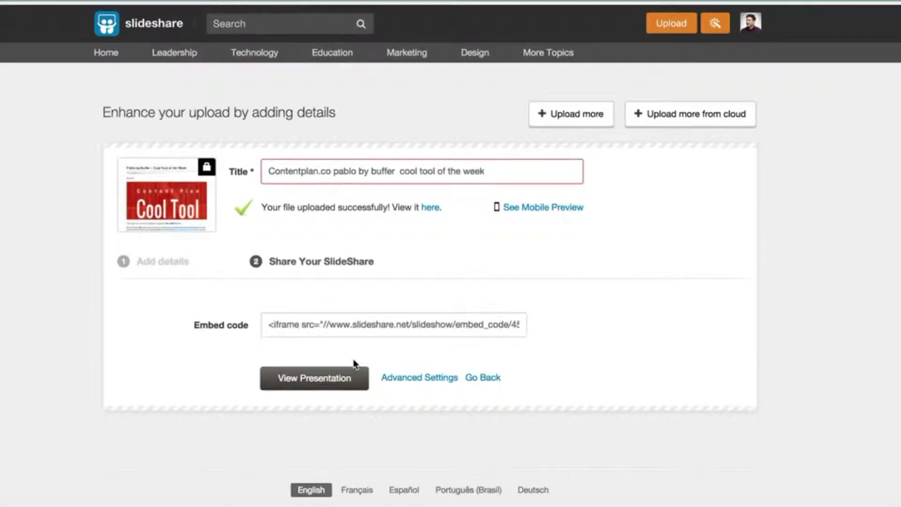
{"action": "left_click", "coordinate": [332, 375]}
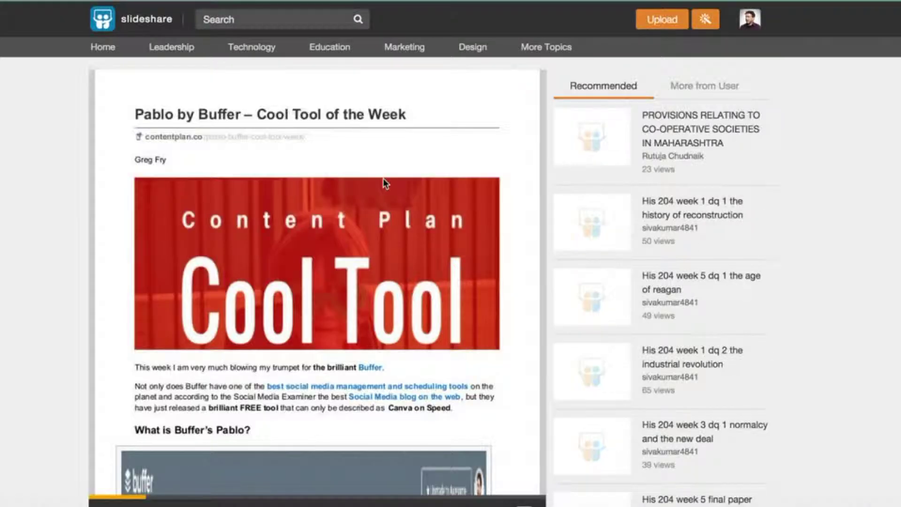
{"action": "scroll", "coordinate": [390, 160], "scroll_direction": "down", "scroll_amount": 3}
{"action": "scroll", "coordinate": [355, 308], "scroll_direction": "down", "scroll_amount": 5}
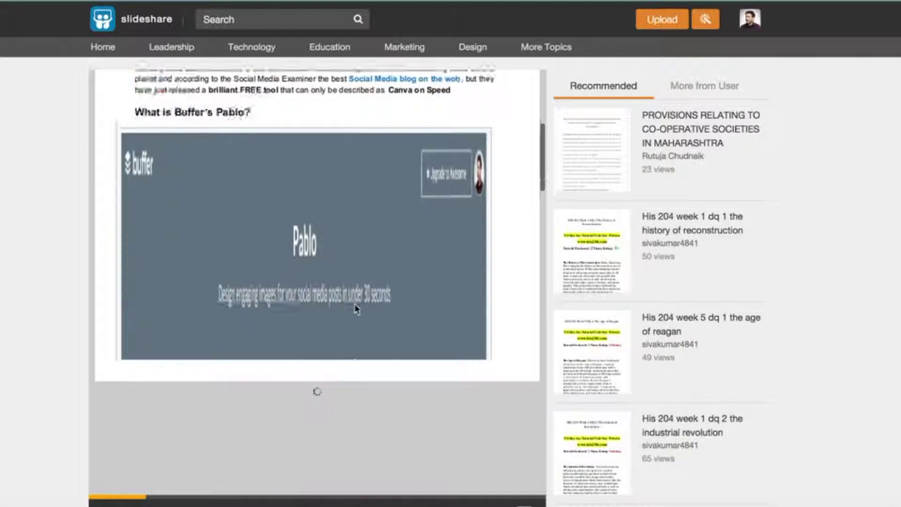
{"action": "scroll", "coordinate": [355, 308], "scroll_direction": "down", "scroll_amount": 10}
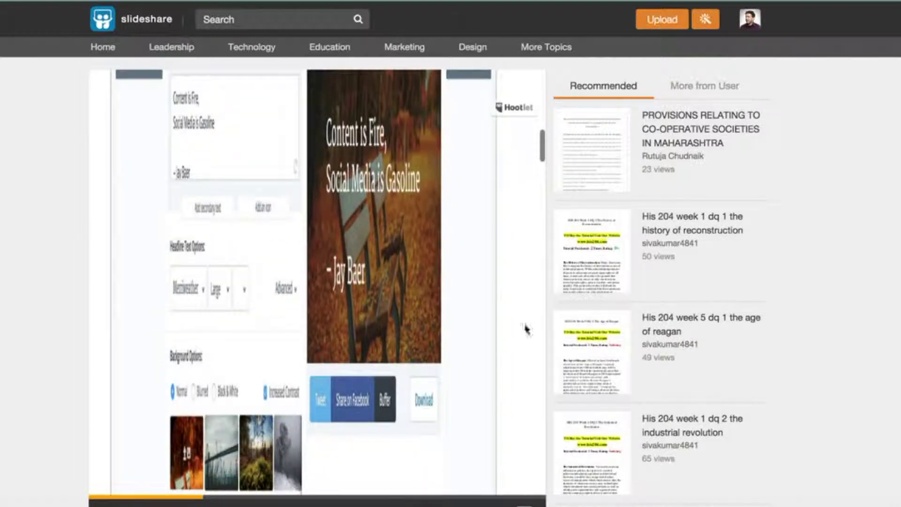
{"action": "scroll", "coordinate": [745, 362], "scroll_direction": "down", "scroll_amount": 6}
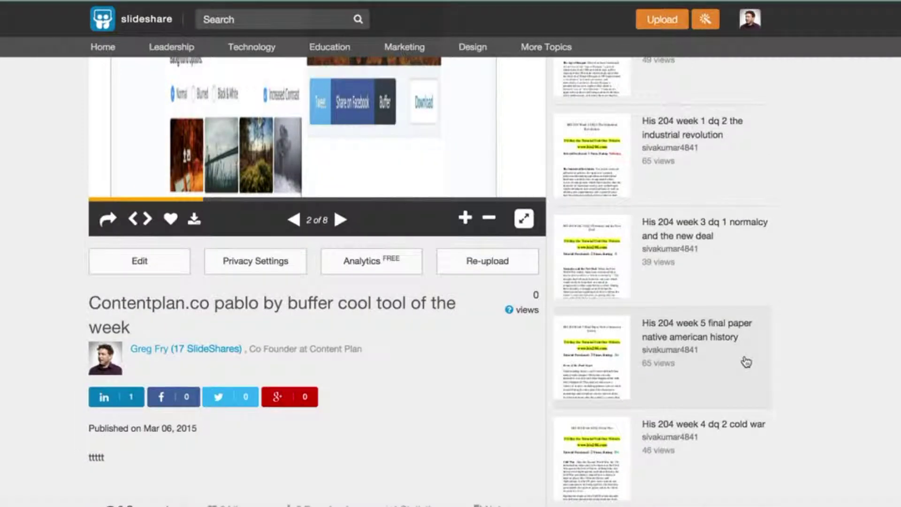
{"action": "scroll", "coordinate": [446, 333], "scroll_direction": "down", "scroll_amount": 2}
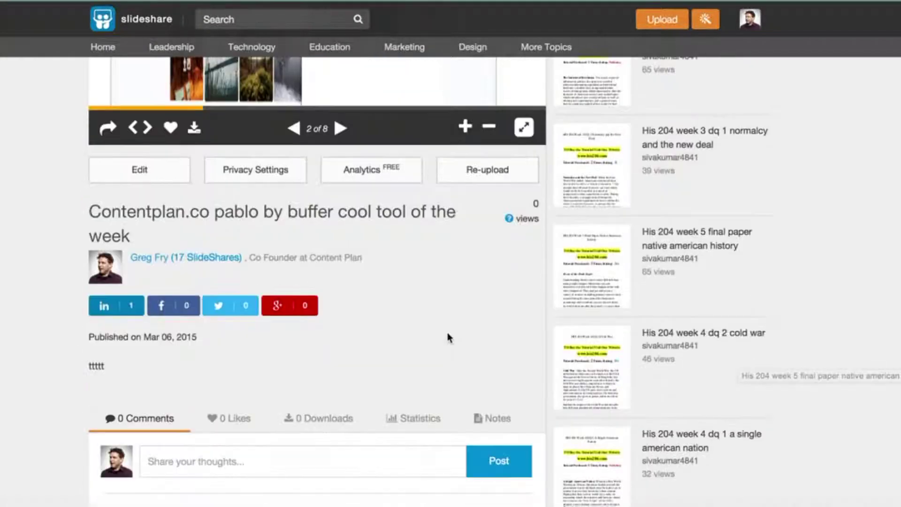
Open the presentation's details for editing and review the title, description, tags and category fields
{"action": "left_click", "coordinate": [152, 180]}
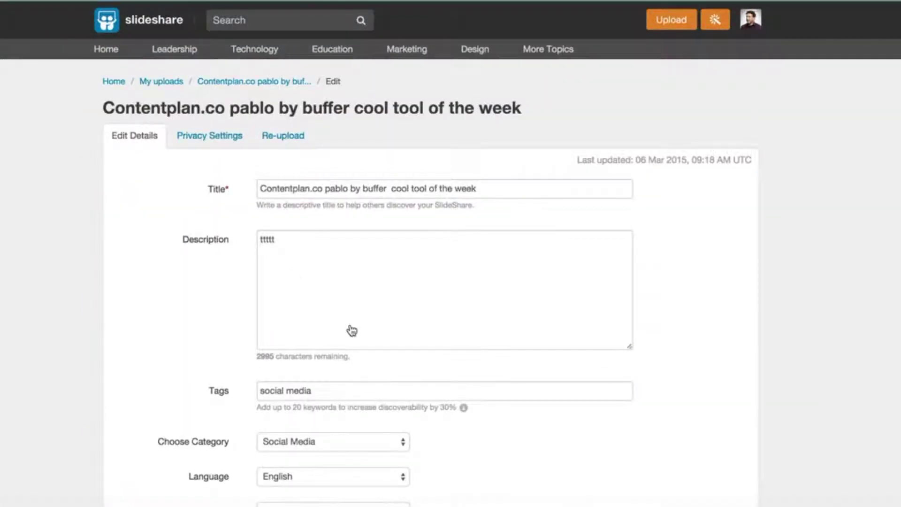
{"action": "scroll", "coordinate": [330, 298], "scroll_direction": "down", "scroll_amount": 2}
{"action": "scroll", "coordinate": [330, 298], "scroll_direction": "up", "scroll_amount": 2}
Switch the presentation's visibility to Private in its privacy settings and try the password protection option for people with the secret link
{"action": "left_click", "coordinate": [205, 139]}
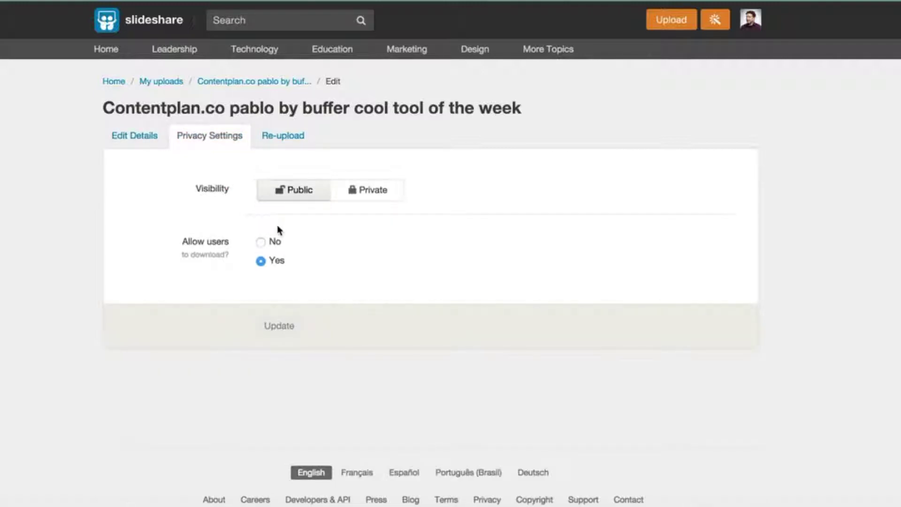
{"action": "left_click", "coordinate": [360, 199]}
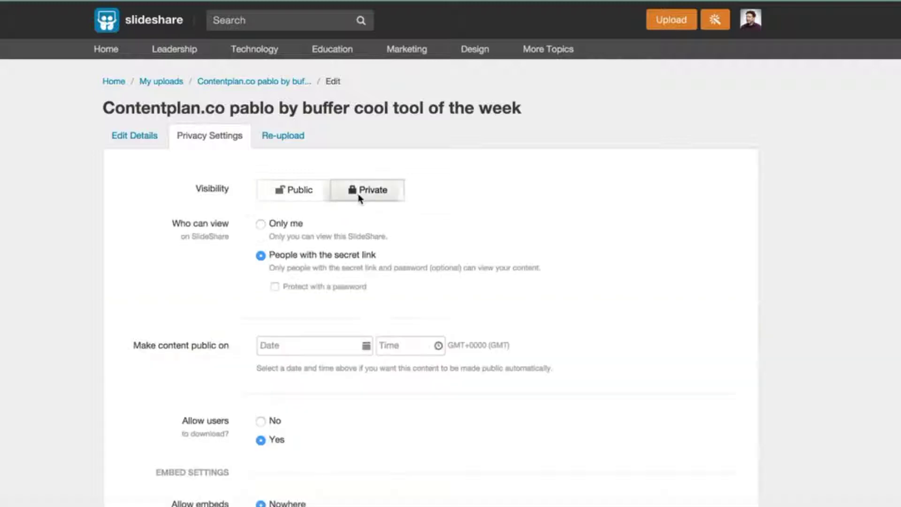
{"action": "scroll", "coordinate": [386, 296], "scroll_direction": "down", "scroll_amount": 2}
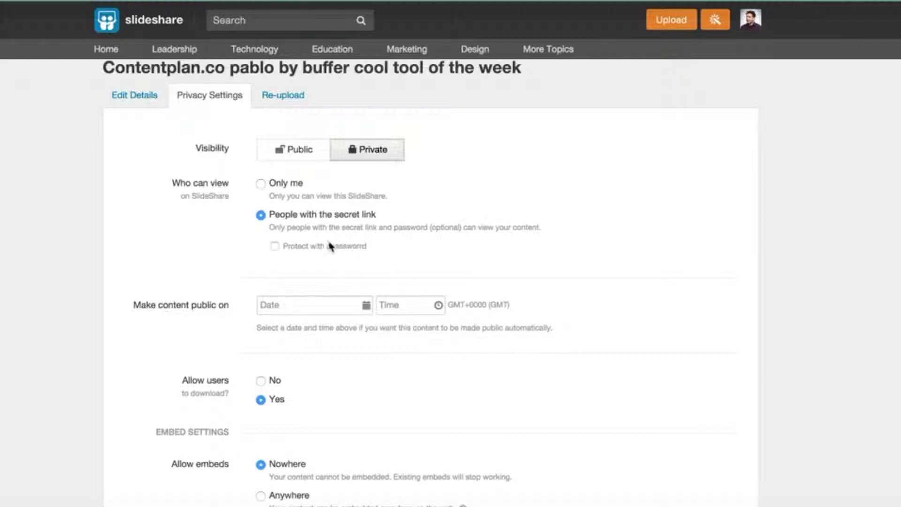
{"action": "left_click", "coordinate": [276, 247]}
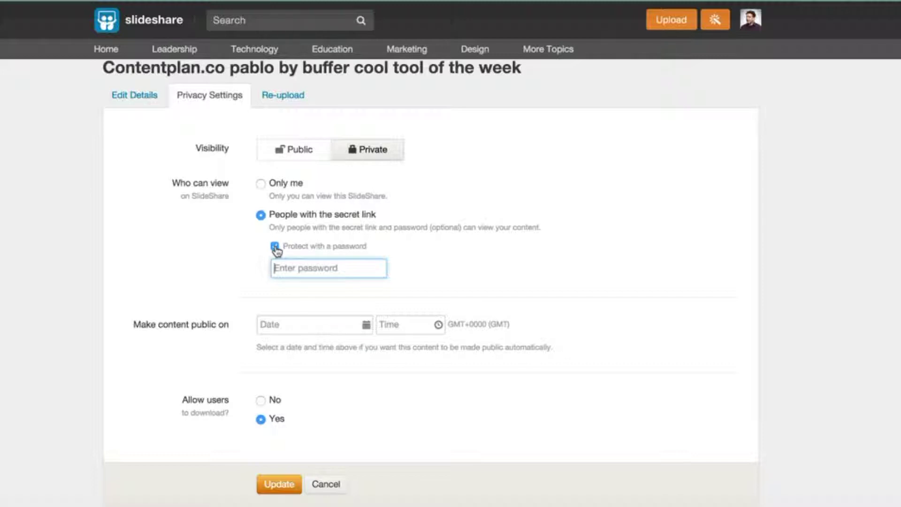
{"action": "left_click", "coordinate": [275, 247]}
Try disallowing downloads, switch back to Yes, and review the automatic publishing date and embed options
{"action": "scroll", "coordinate": [318, 271], "scroll_direction": "down", "scroll_amount": 1}
{"action": "scroll", "coordinate": [317, 271], "scroll_direction": "down", "scroll_amount": 2}
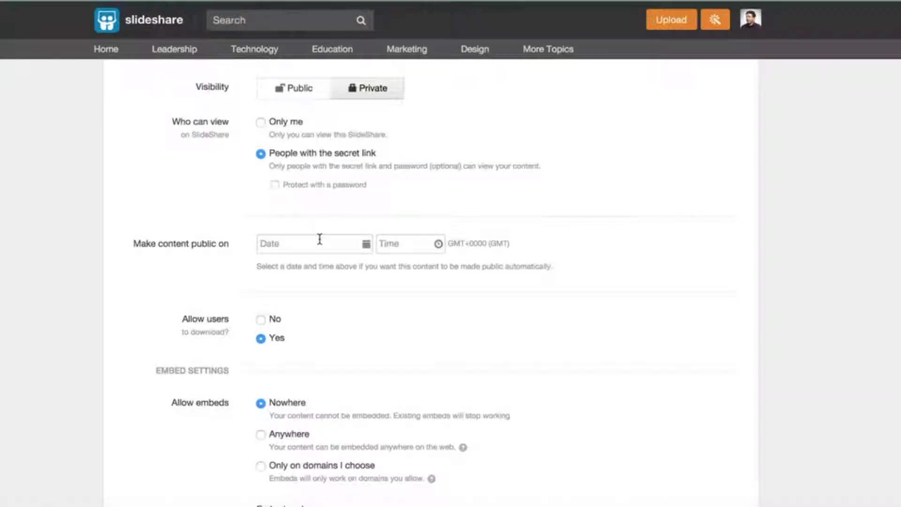
{"action": "scroll", "coordinate": [318, 242], "scroll_direction": "down", "scroll_amount": 2}
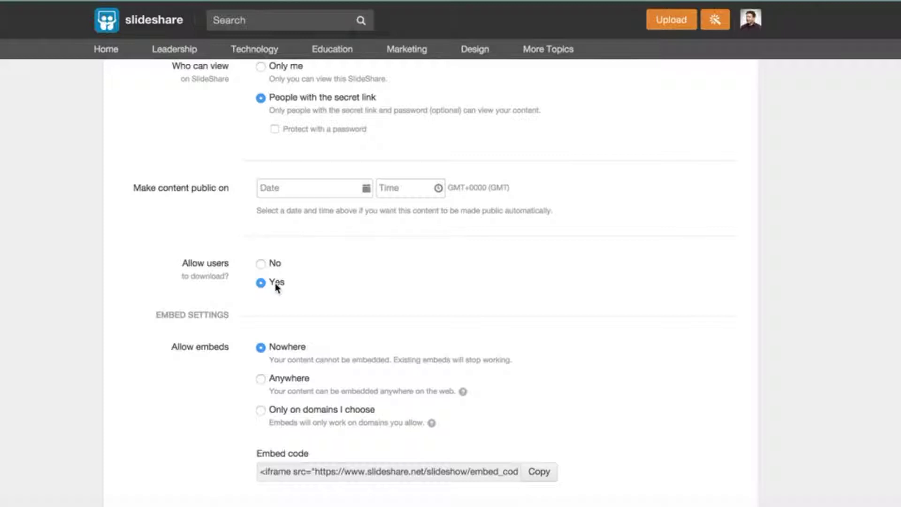
{"action": "left_click", "coordinate": [262, 264]}
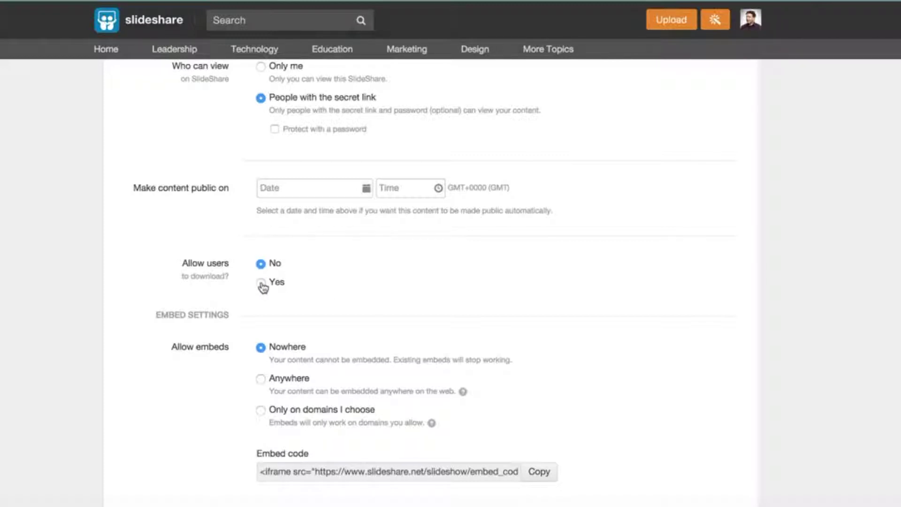
{"action": "left_click", "coordinate": [261, 284]}
{"action": "scroll", "coordinate": [319, 279], "scroll_direction": "down", "scroll_amount": 2}
{"action": "scroll", "coordinate": [321, 279], "scroll_direction": "down", "scroll_amount": 2}
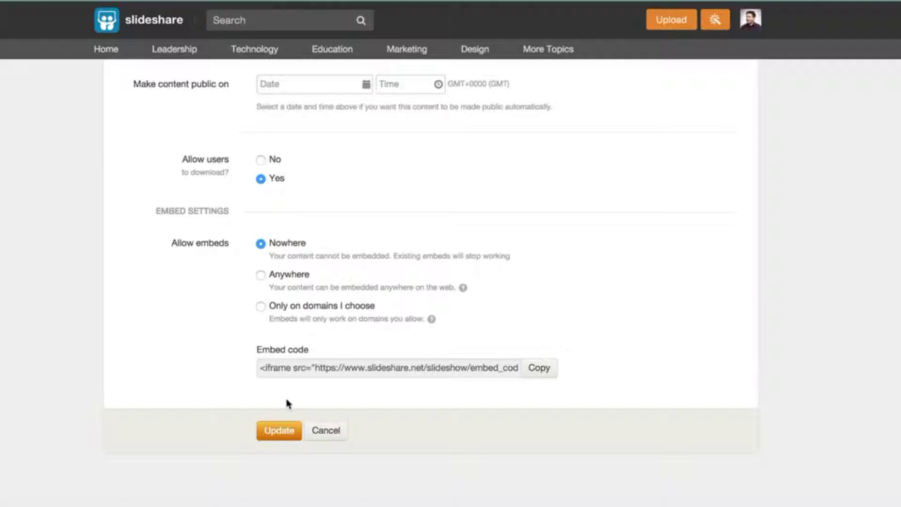
{"action": "scroll", "coordinate": [287, 401], "scroll_direction": "up", "scroll_amount": 1}
{"action": "scroll", "coordinate": [287, 401], "scroll_direction": "down", "scroll_amount": 1}
{"action": "scroll", "coordinate": [288, 401], "scroll_direction": "up", "scroll_amount": 6}
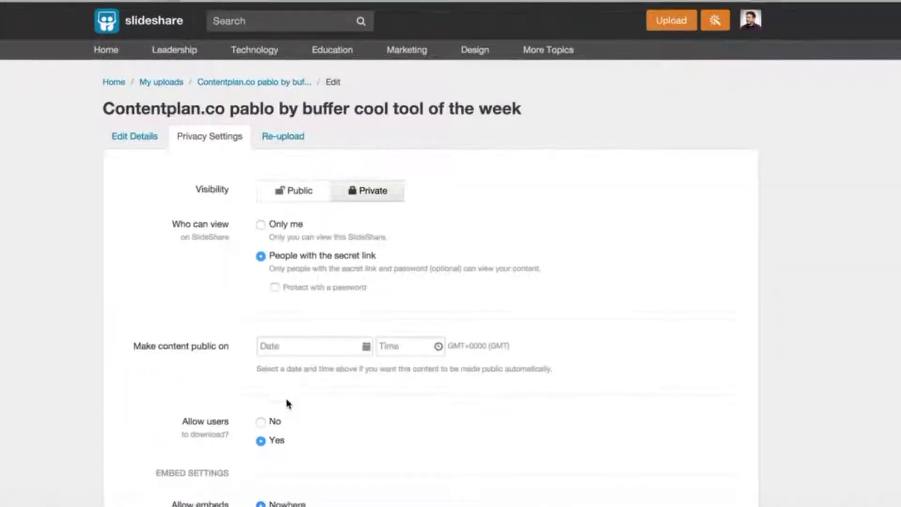
Leave the privacy settings without saving and open the list of your own uploads
{"action": "left_click", "coordinate": [751, 23]}
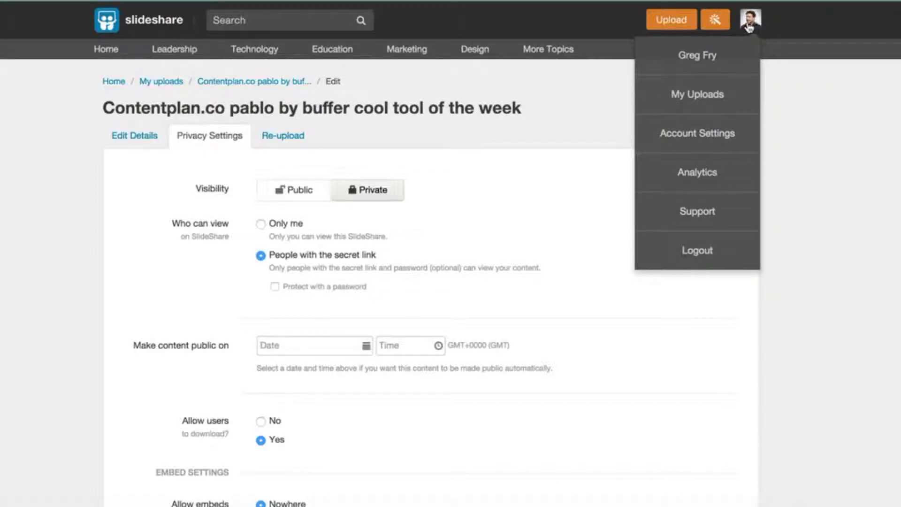
{"action": "left_click", "coordinate": [705, 95]}
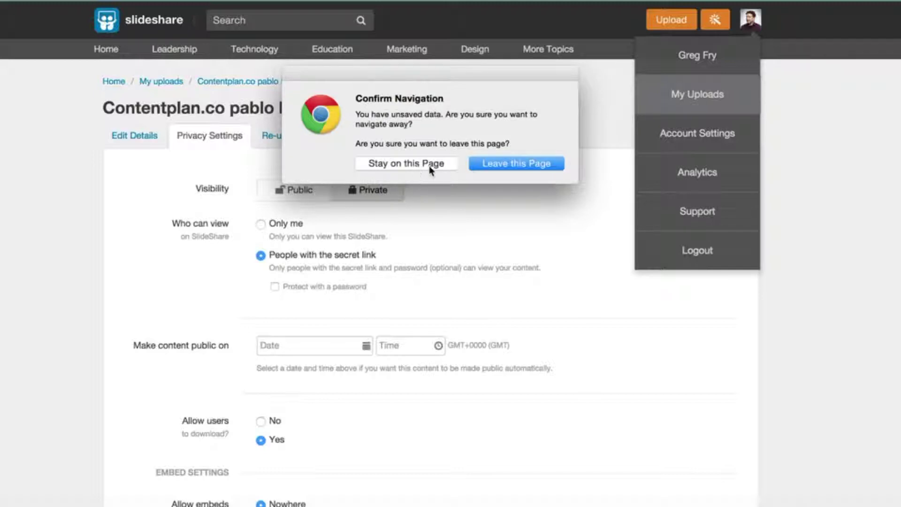
{"action": "left_click", "coordinate": [499, 164]}
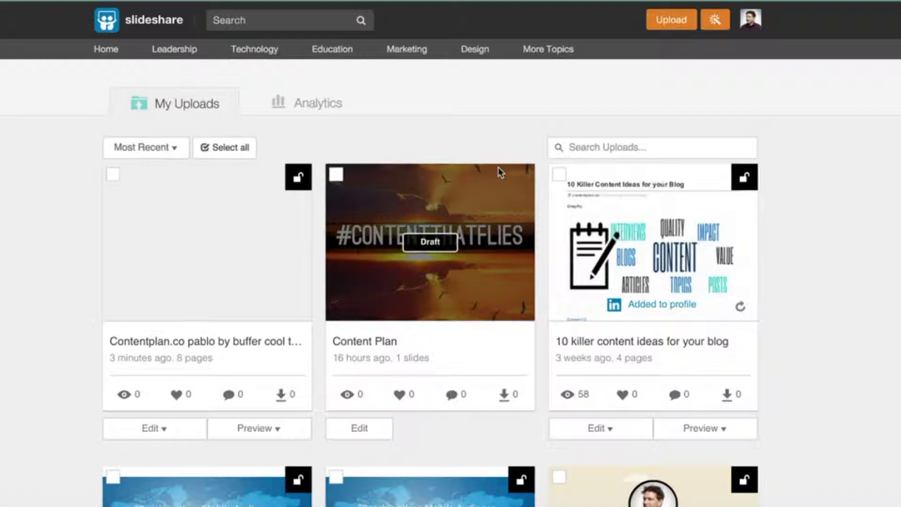
{"action": "scroll", "coordinate": [383, 241], "scroll_direction": "down", "scroll_amount": 3}
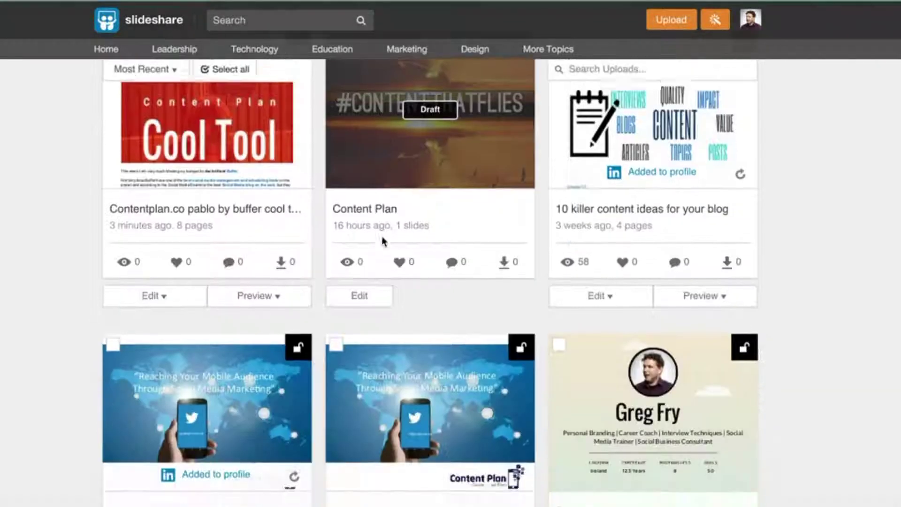
{"action": "scroll", "coordinate": [383, 240], "scroll_direction": "up", "scroll_amount": 3}
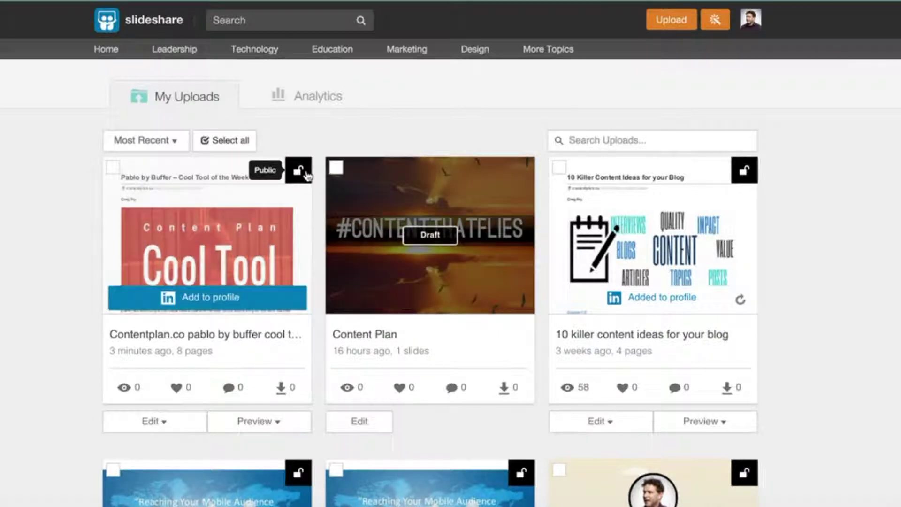
Find the upload "Social media for proactive jobseekers" and open its detailed analytics
{"action": "scroll", "coordinate": [306, 175], "scroll_direction": "down", "scroll_amount": 7}
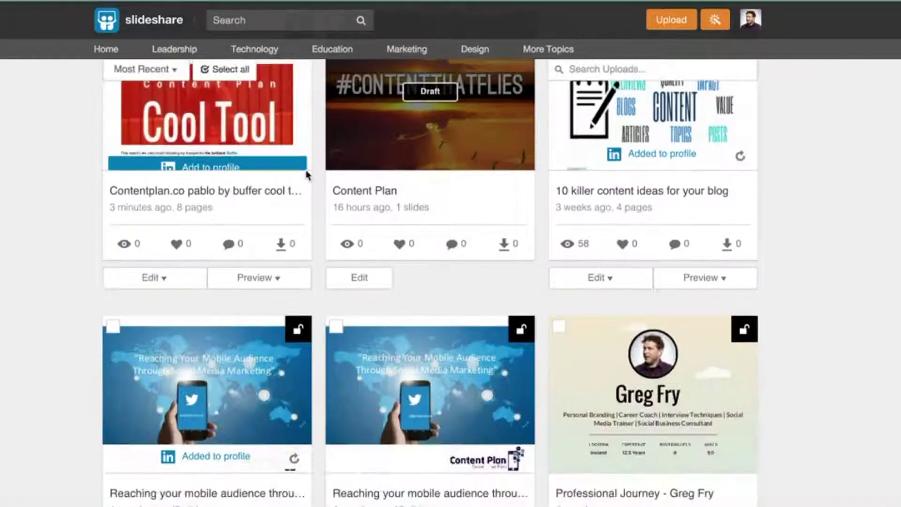
{"action": "scroll", "coordinate": [306, 176], "scroll_direction": "down", "scroll_amount": 5}
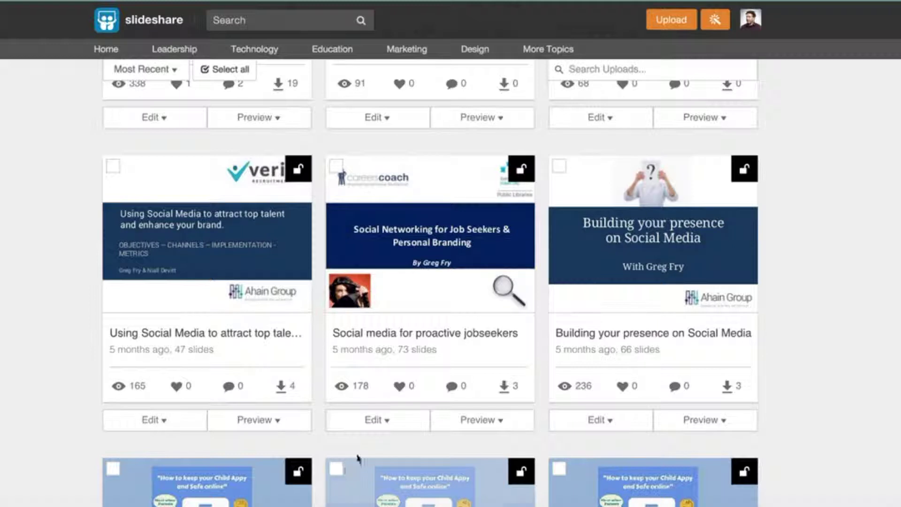
{"action": "mouse_move", "coordinate": [359, 403]}
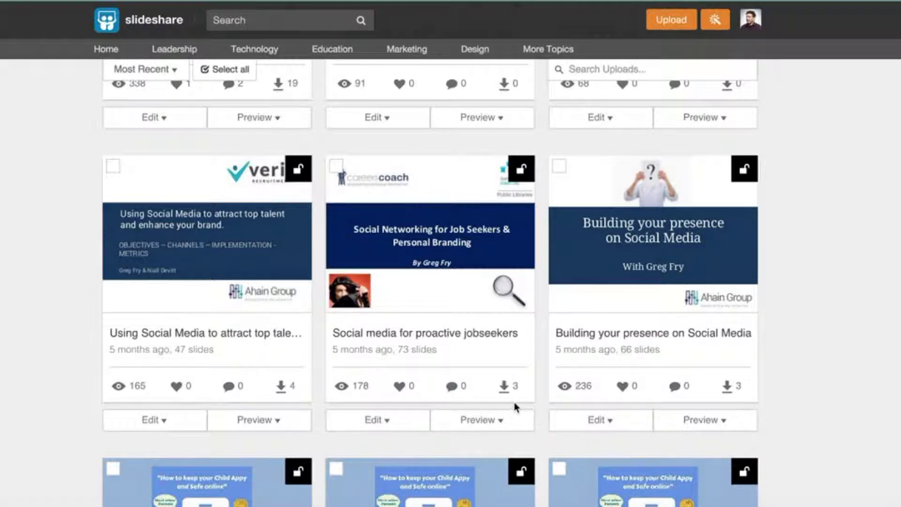
{"action": "mouse_move", "coordinate": [421, 400]}
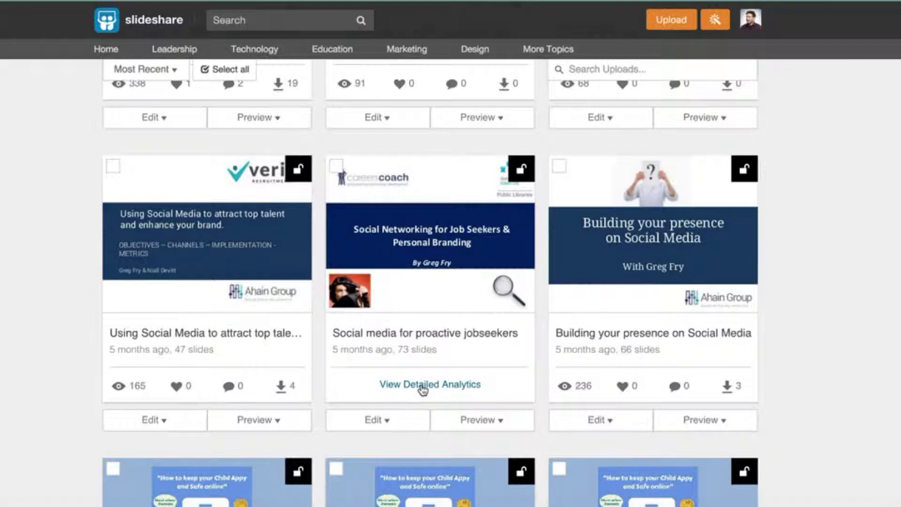
{"action": "left_click", "coordinate": [423, 389]}
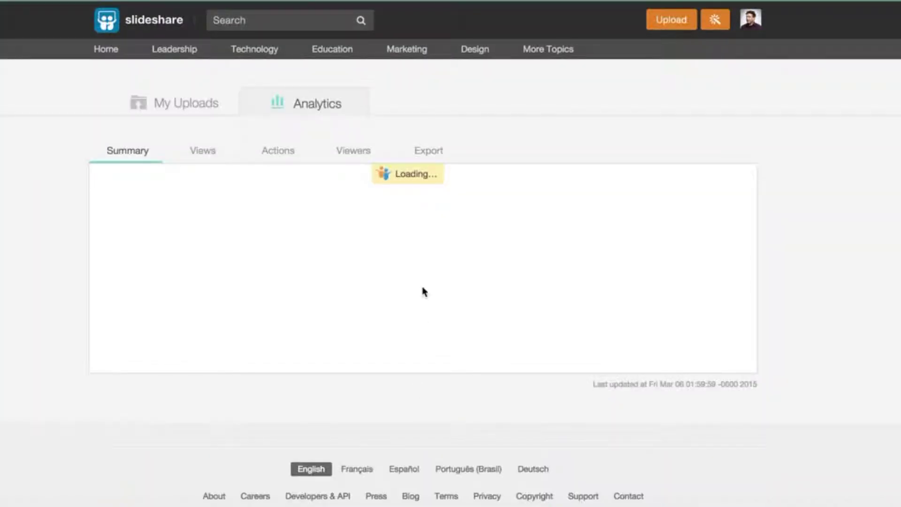
Review the presentation's analytics summary, including the views graph, top sources, top countries, traffic sources and SlideShare actions
{"action": "scroll", "coordinate": [424, 291], "scroll_direction": "down", "scroll_amount": 3}
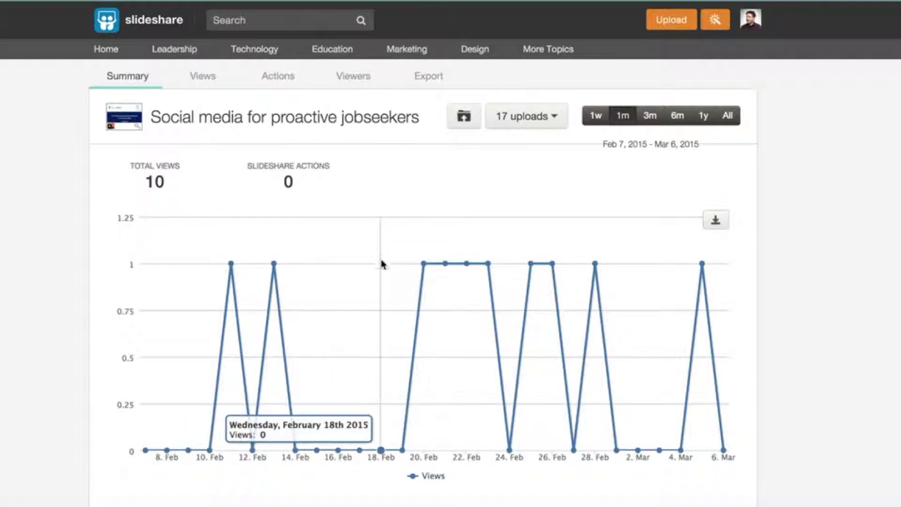
{"action": "scroll", "coordinate": [447, 354], "scroll_direction": "down", "scroll_amount": 10}
{"action": "scroll", "coordinate": [446, 354], "scroll_direction": "down", "scroll_amount": 2}
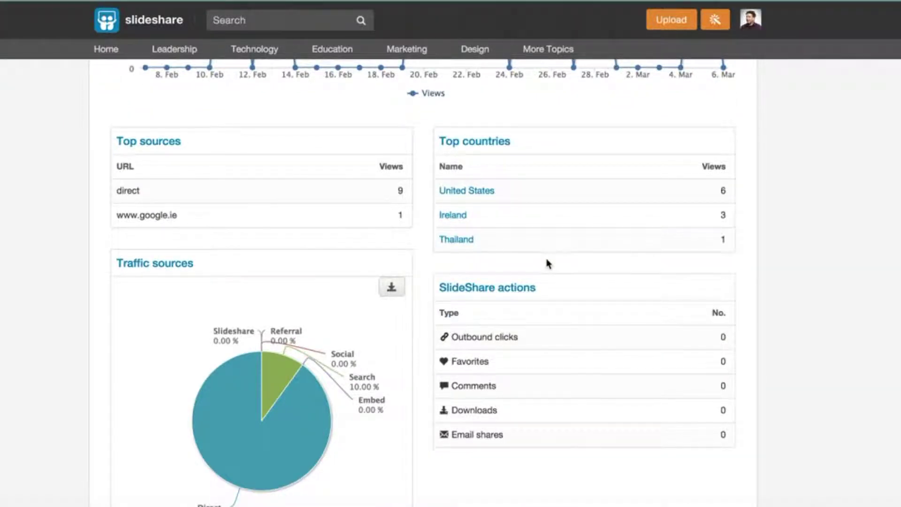
{"action": "scroll", "coordinate": [548, 264], "scroll_direction": "down", "scroll_amount": 1}
{"action": "scroll", "coordinate": [548, 264], "scroll_direction": "down", "scroll_amount": 2}
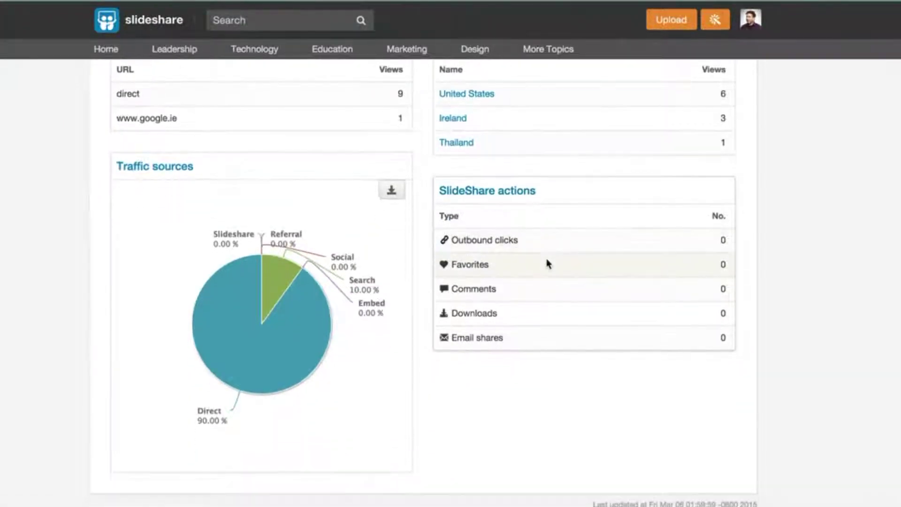
{"action": "scroll", "coordinate": [328, 269], "scroll_direction": "up", "scroll_amount": 3}
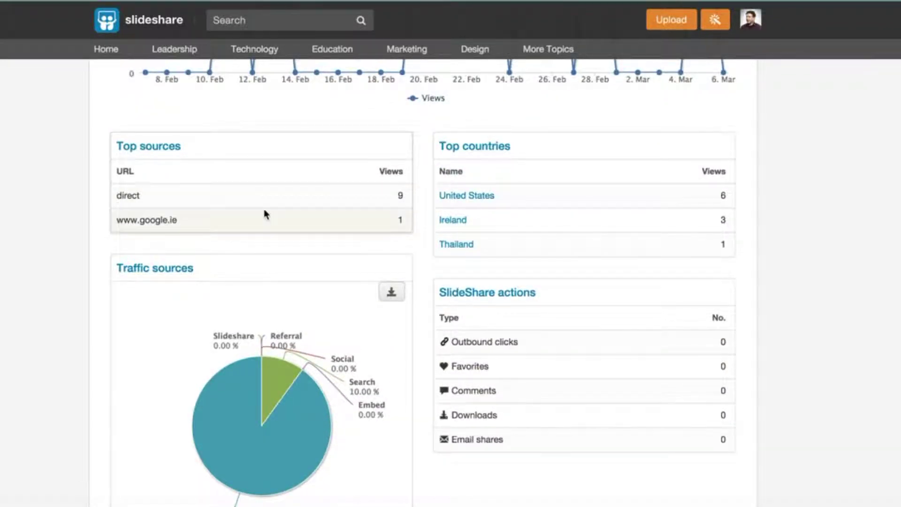
{"action": "scroll", "coordinate": [265, 214], "scroll_direction": "up", "scroll_amount": 12}
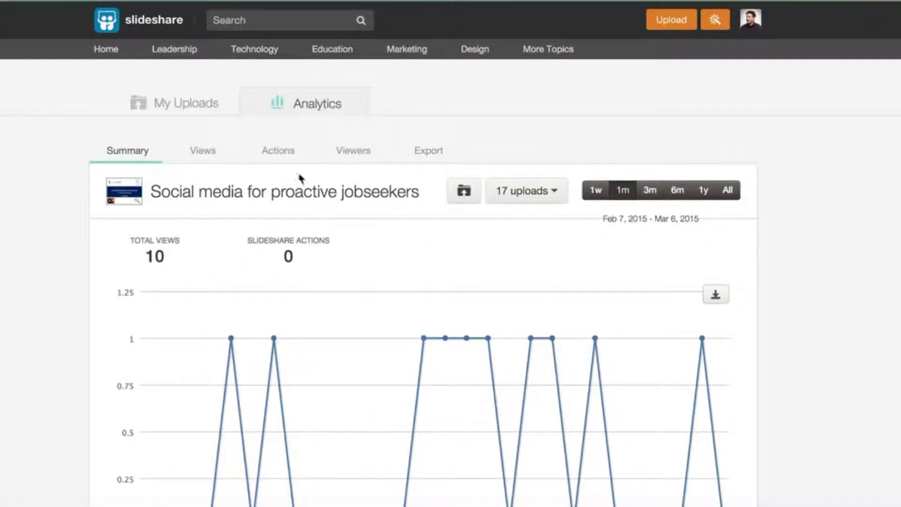
Examine the presentation's detailed views chart and its figures for clicks, likes, comments, downloads and email shares
{"action": "left_click", "coordinate": [211, 158]}
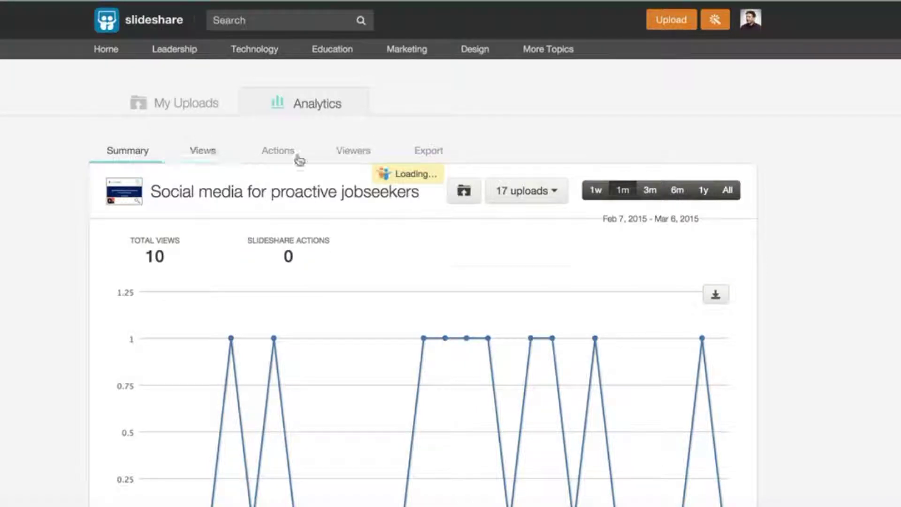
{"action": "scroll", "coordinate": [338, 281], "scroll_direction": "down", "scroll_amount": 6}
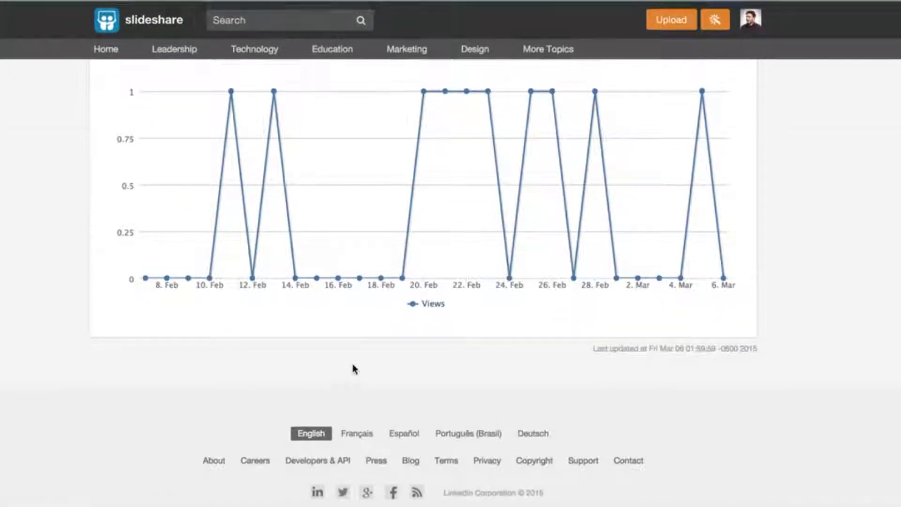
{"action": "scroll", "coordinate": [353, 369], "scroll_direction": "up", "scroll_amount": 6}
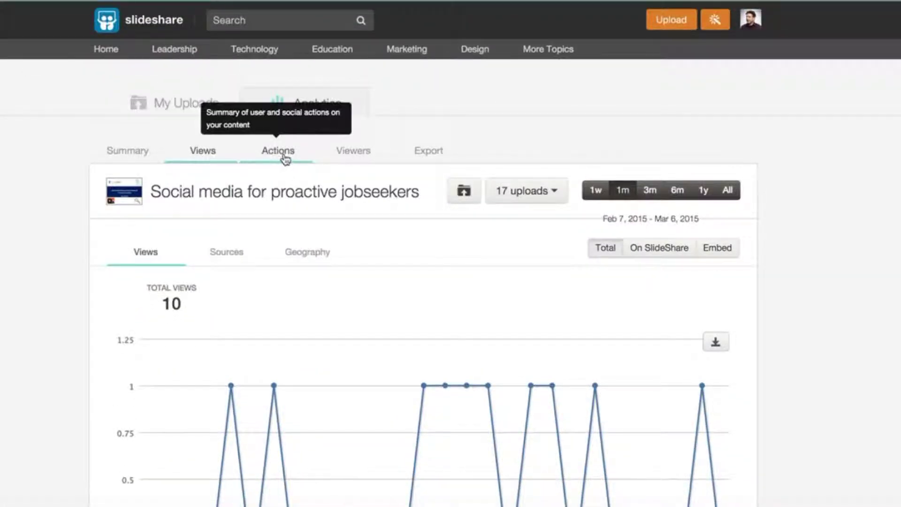
{"action": "left_click", "coordinate": [282, 154]}
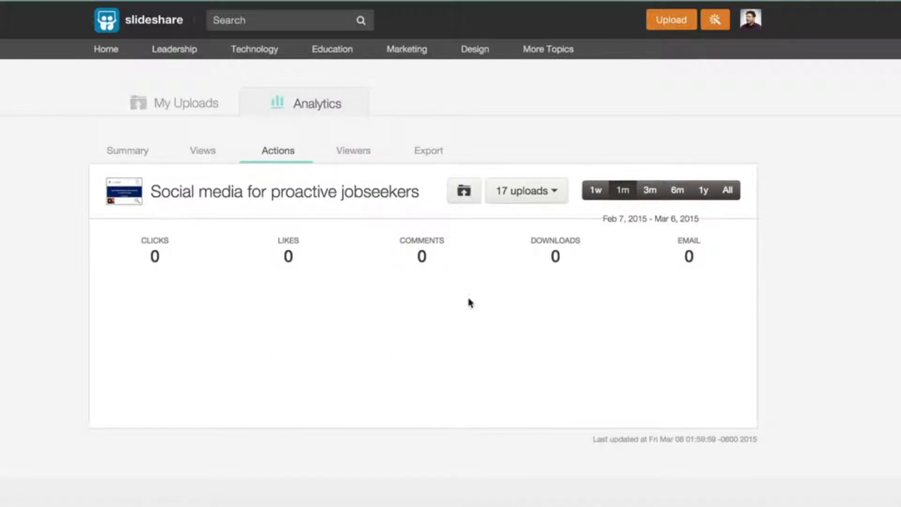
Examine the presentation's recent viewers with their dates, locations, organizations and referers
{"action": "left_click", "coordinate": [354, 156]}
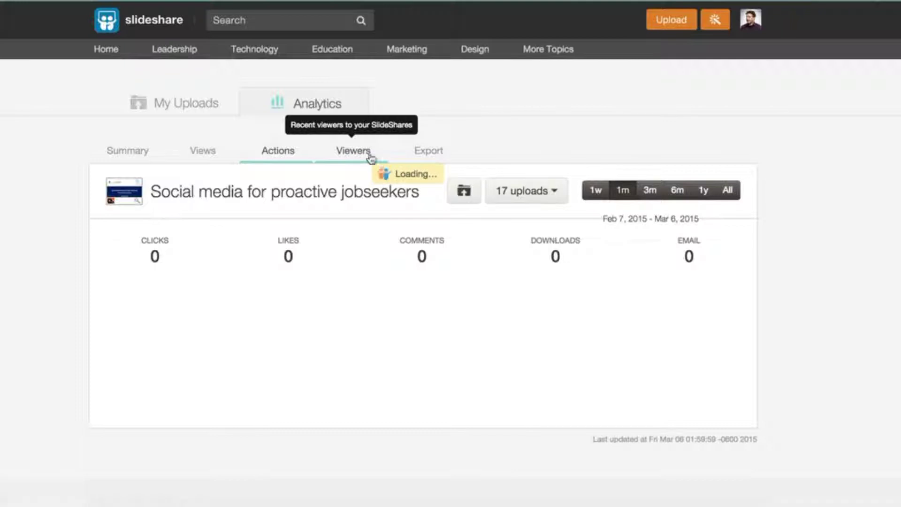
{"action": "scroll", "coordinate": [423, 402], "scroll_direction": "down", "scroll_amount": 2}
{"action": "scroll", "coordinate": [425, 403], "scroll_direction": "down", "scroll_amount": 1}
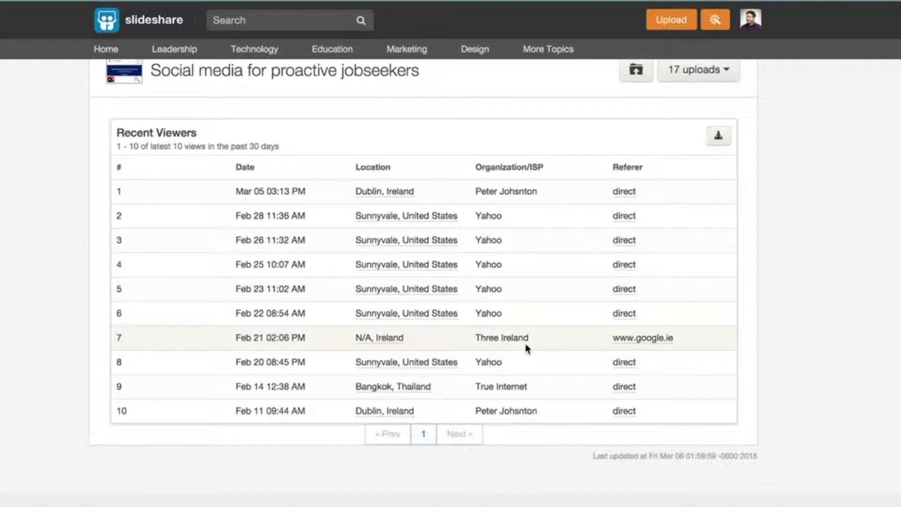
{"action": "scroll", "coordinate": [525, 345], "scroll_direction": "up", "scroll_amount": 3}
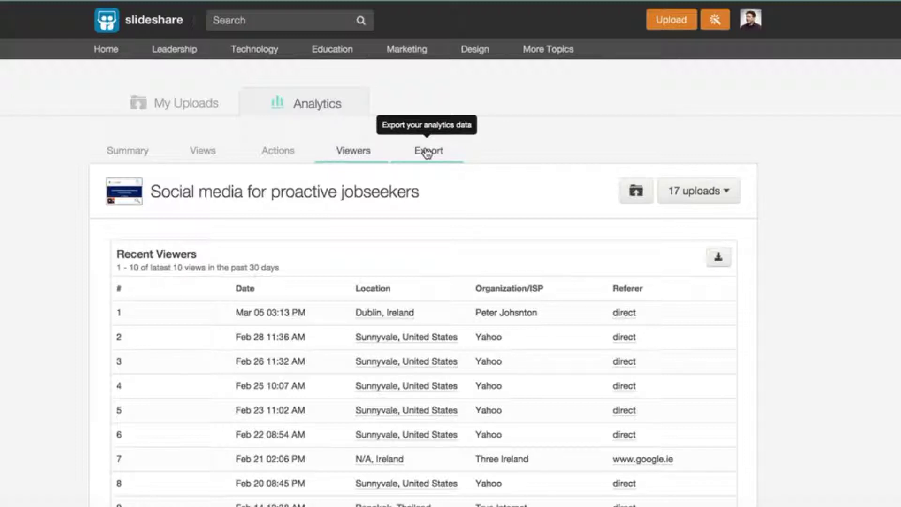
Return to your uploads, open the analytics for all uploads, and check the actions per presentation
{"action": "left_click", "coordinate": [200, 105]}
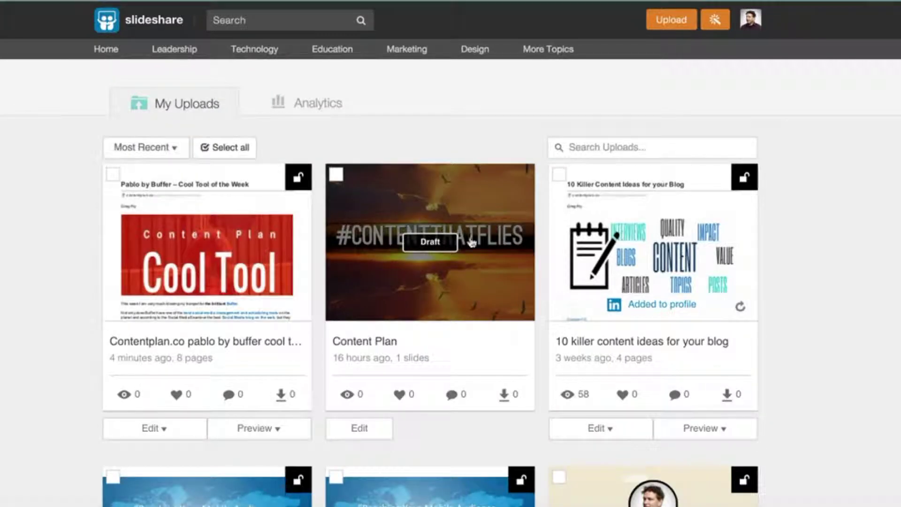
{"action": "left_click", "coordinate": [310, 106]}
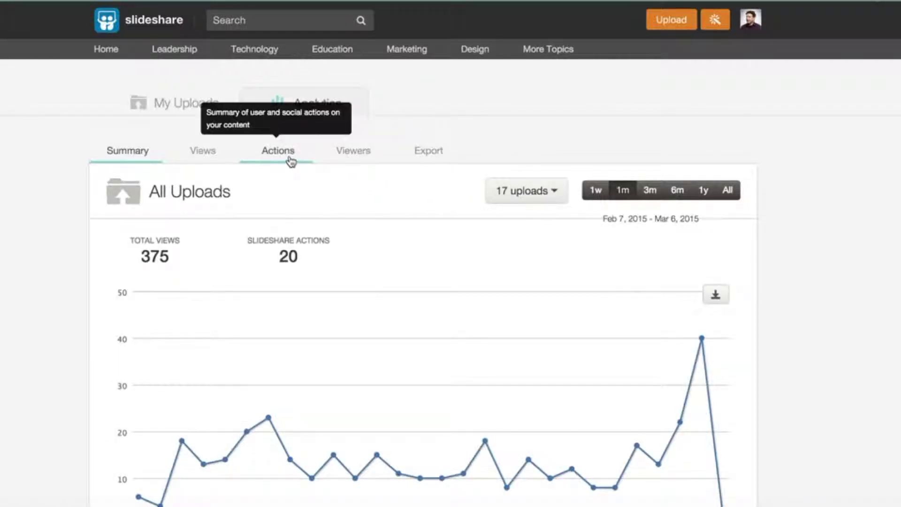
{"action": "left_click", "coordinate": [291, 161]}
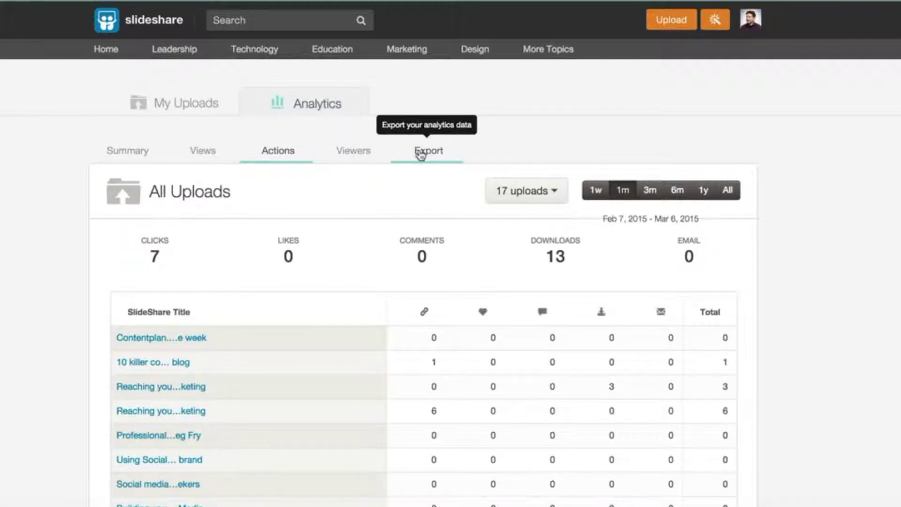
Export the analytics data of all uploads as a CSV file with the date range All time
{"action": "left_click", "coordinate": [423, 156]}
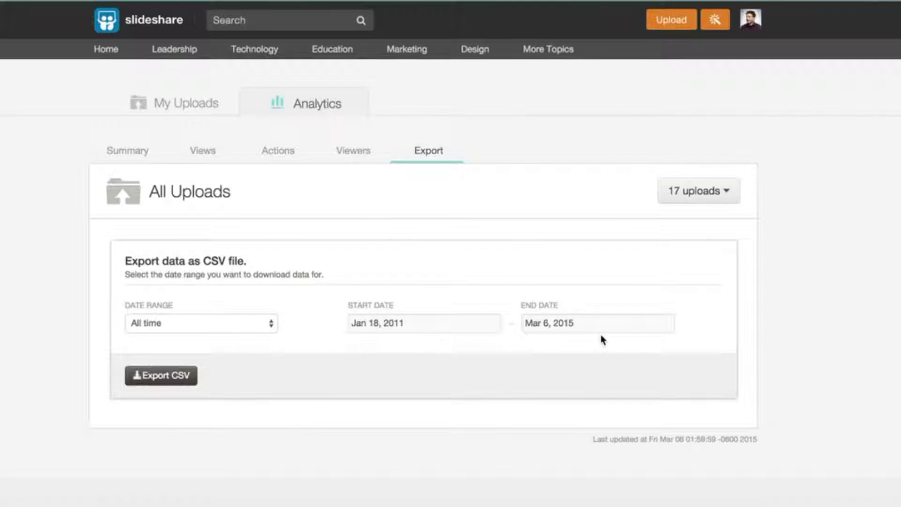
{"action": "left_click", "coordinate": [171, 379]}
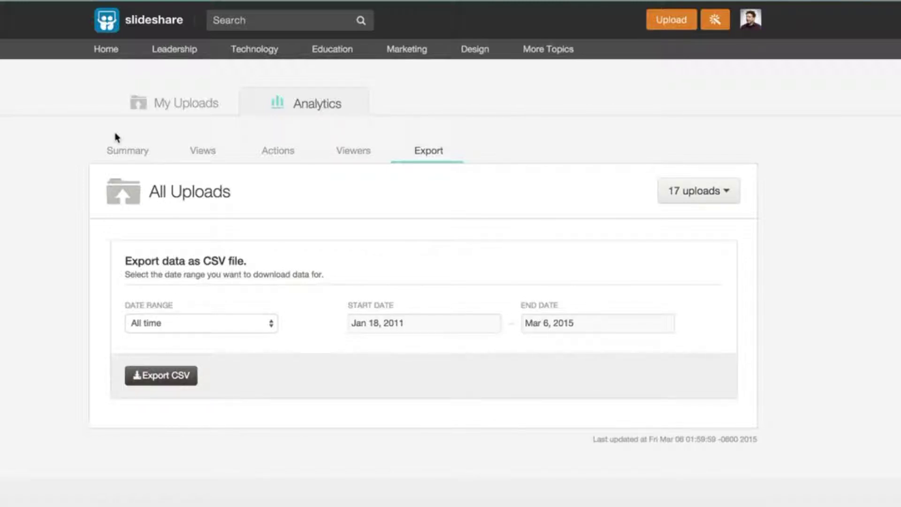
Go to the SlideShare home page and open the page for creating presentations with Haiku Deck
{"action": "left_click", "coordinate": [106, 50]}
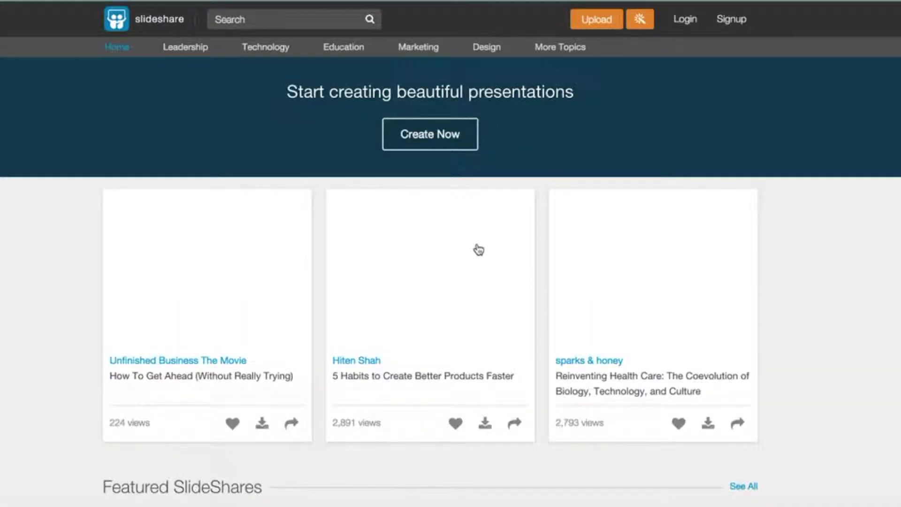
{"action": "scroll", "coordinate": [447, 349], "scroll_direction": "down", "scroll_amount": 1}
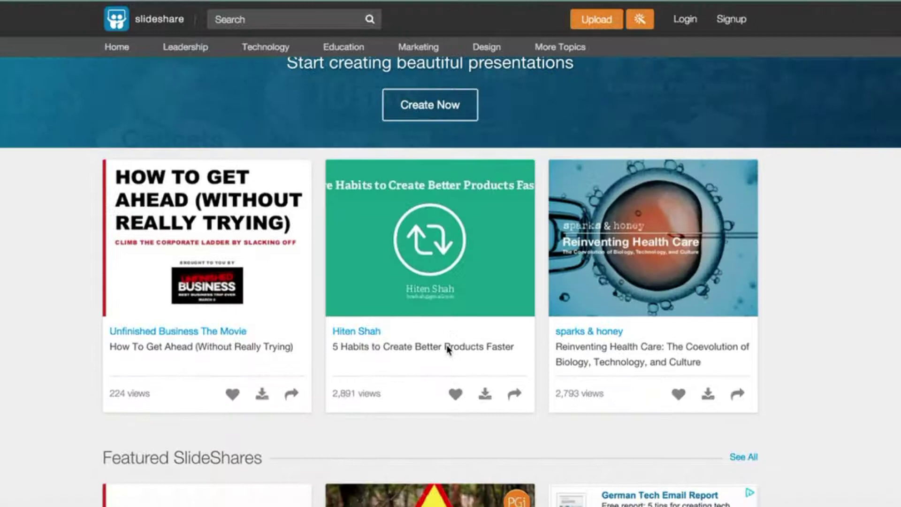
{"action": "scroll", "coordinate": [447, 350], "scroll_direction": "up", "scroll_amount": 2}
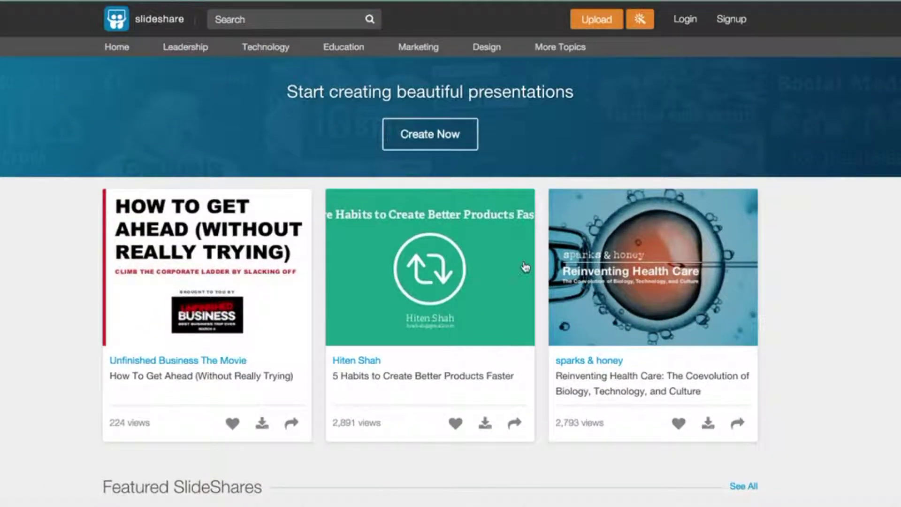
{"action": "left_click", "coordinate": [640, 22]}
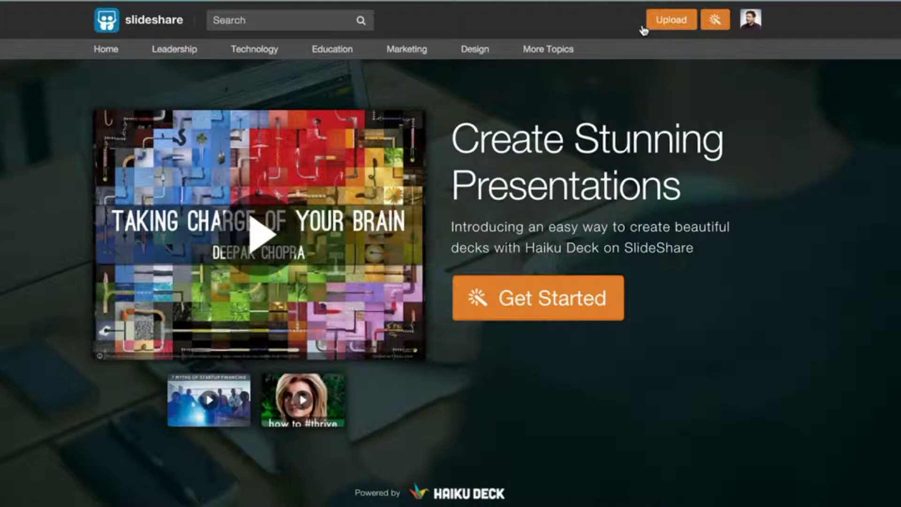